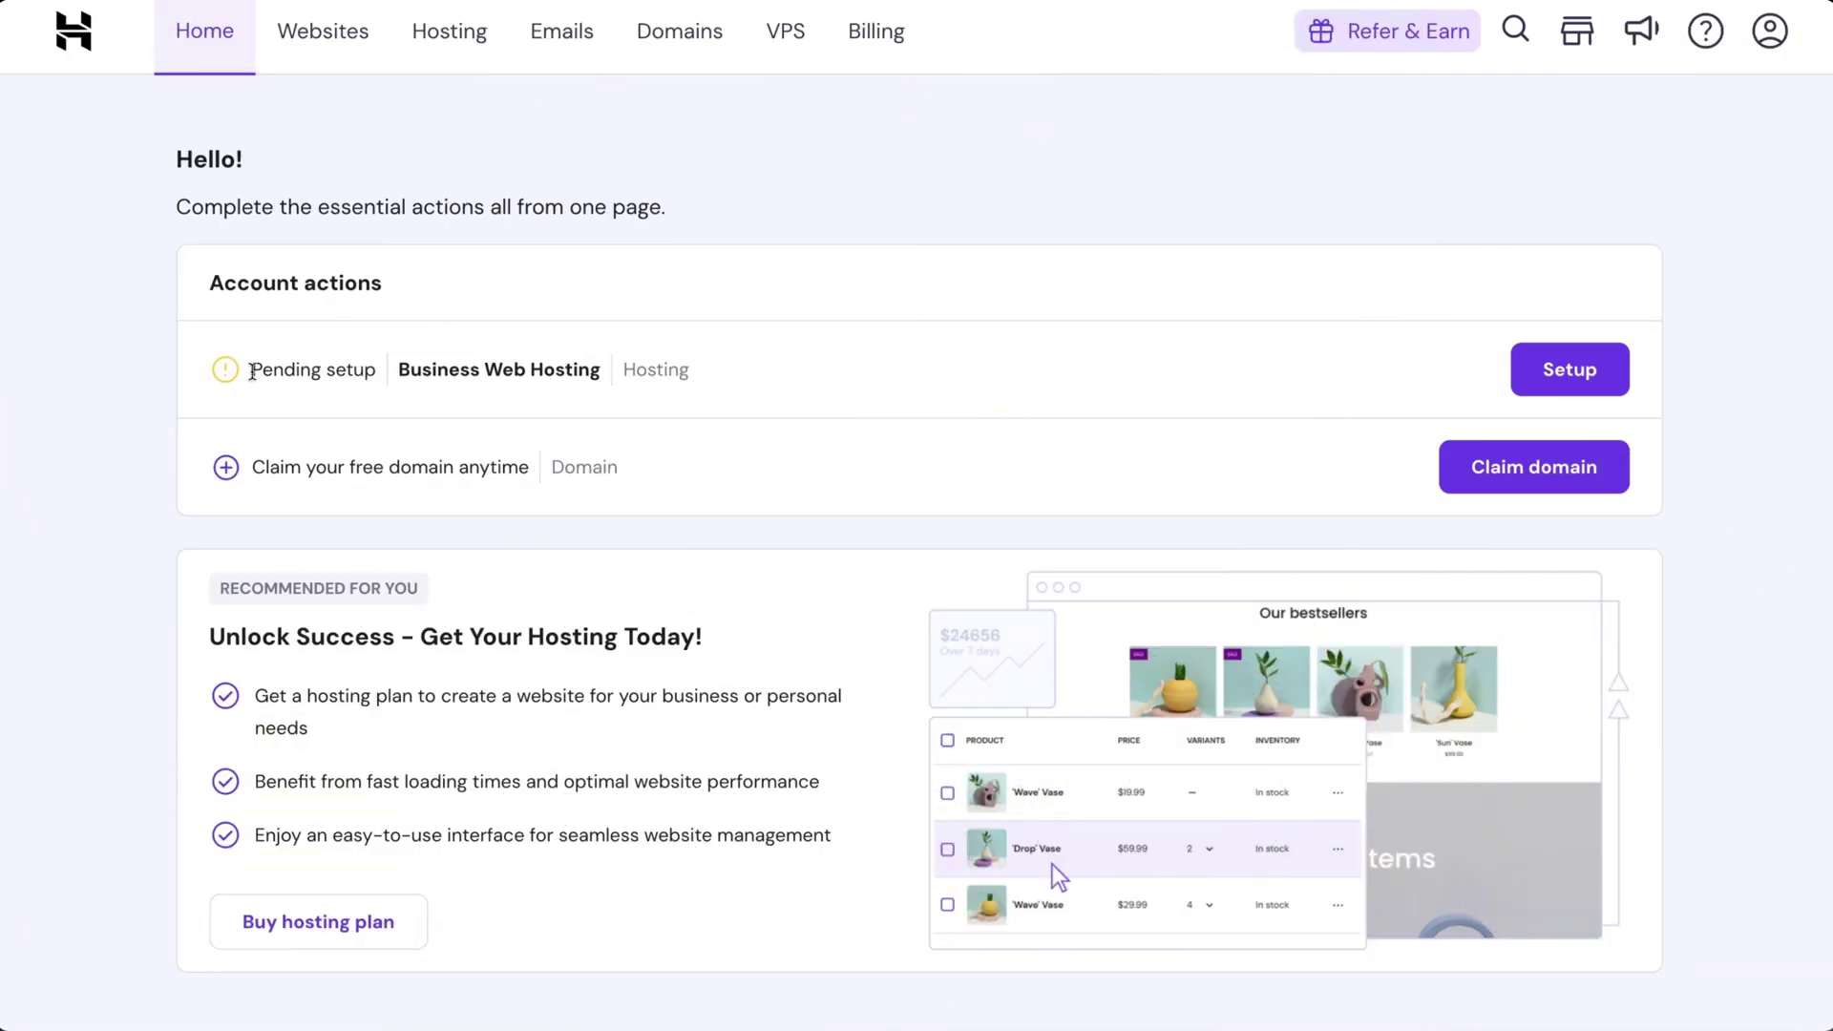
# Set up the Business Web Hosting plan as a new WordPress site for yourself or your business
pyautogui.click(1134, 382)
pyautogui.click(1589, 375)
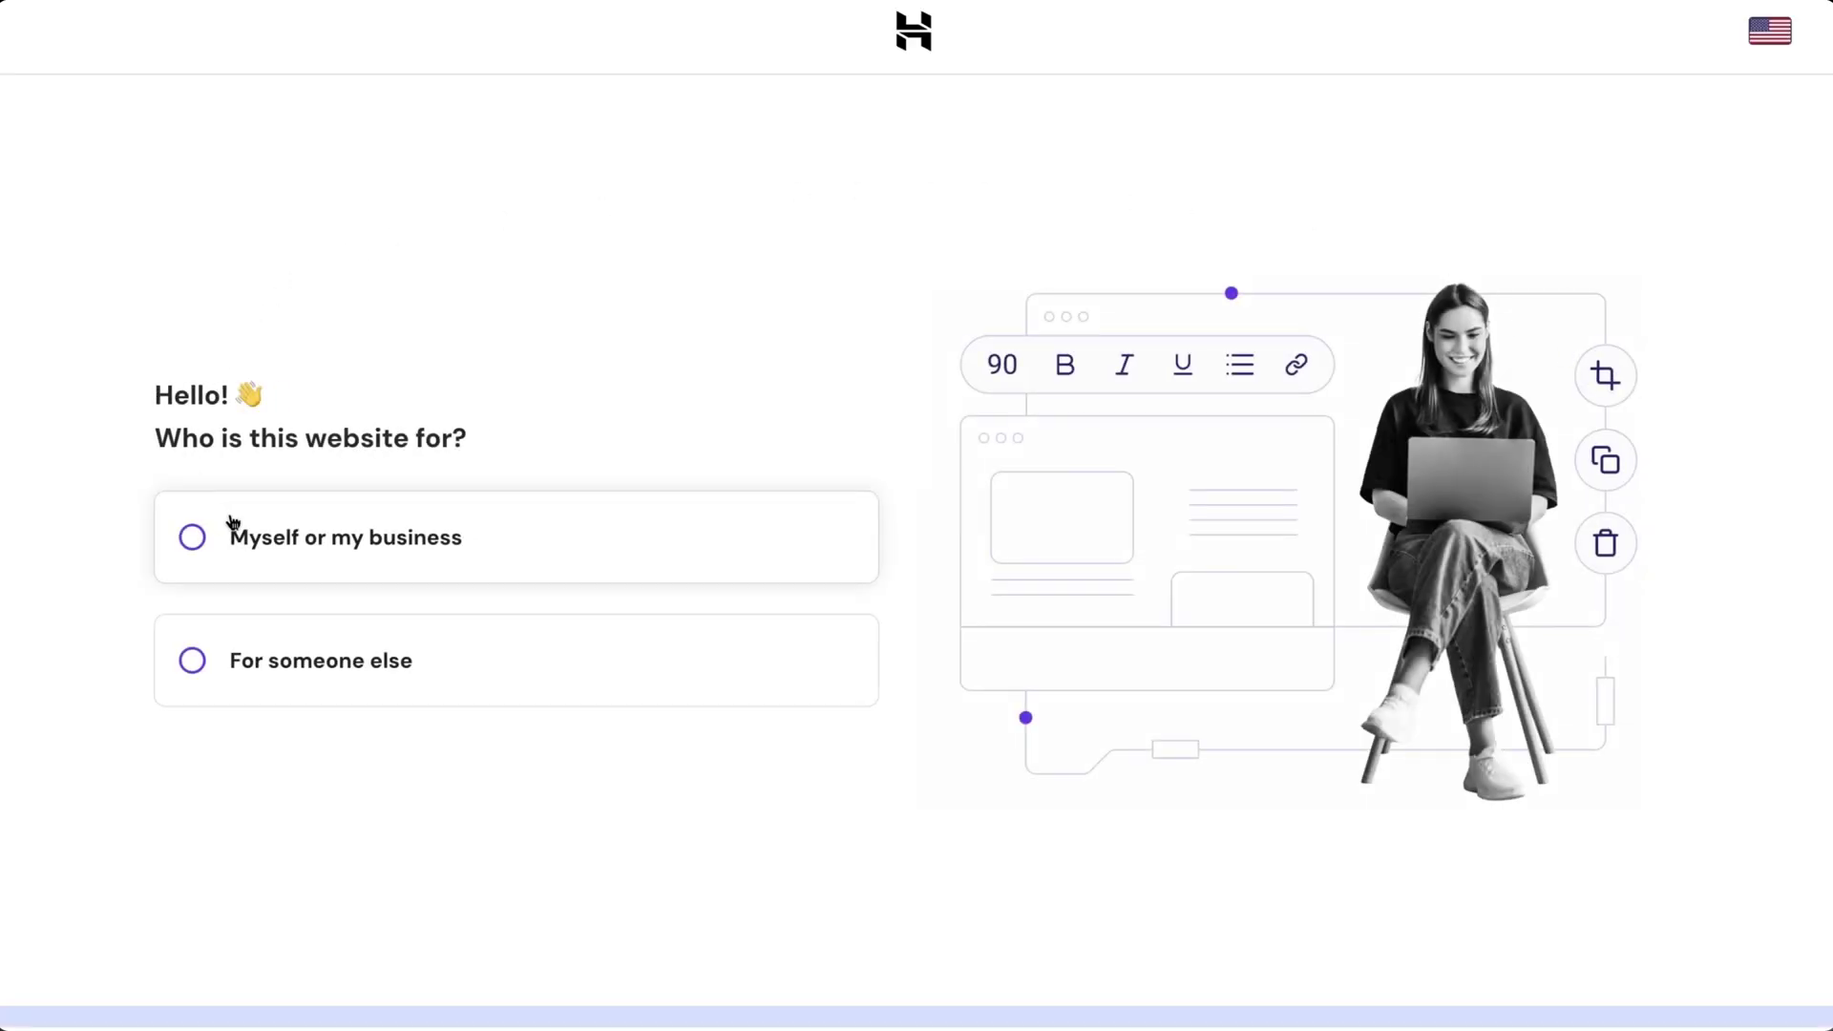
pyautogui.click(314, 540)
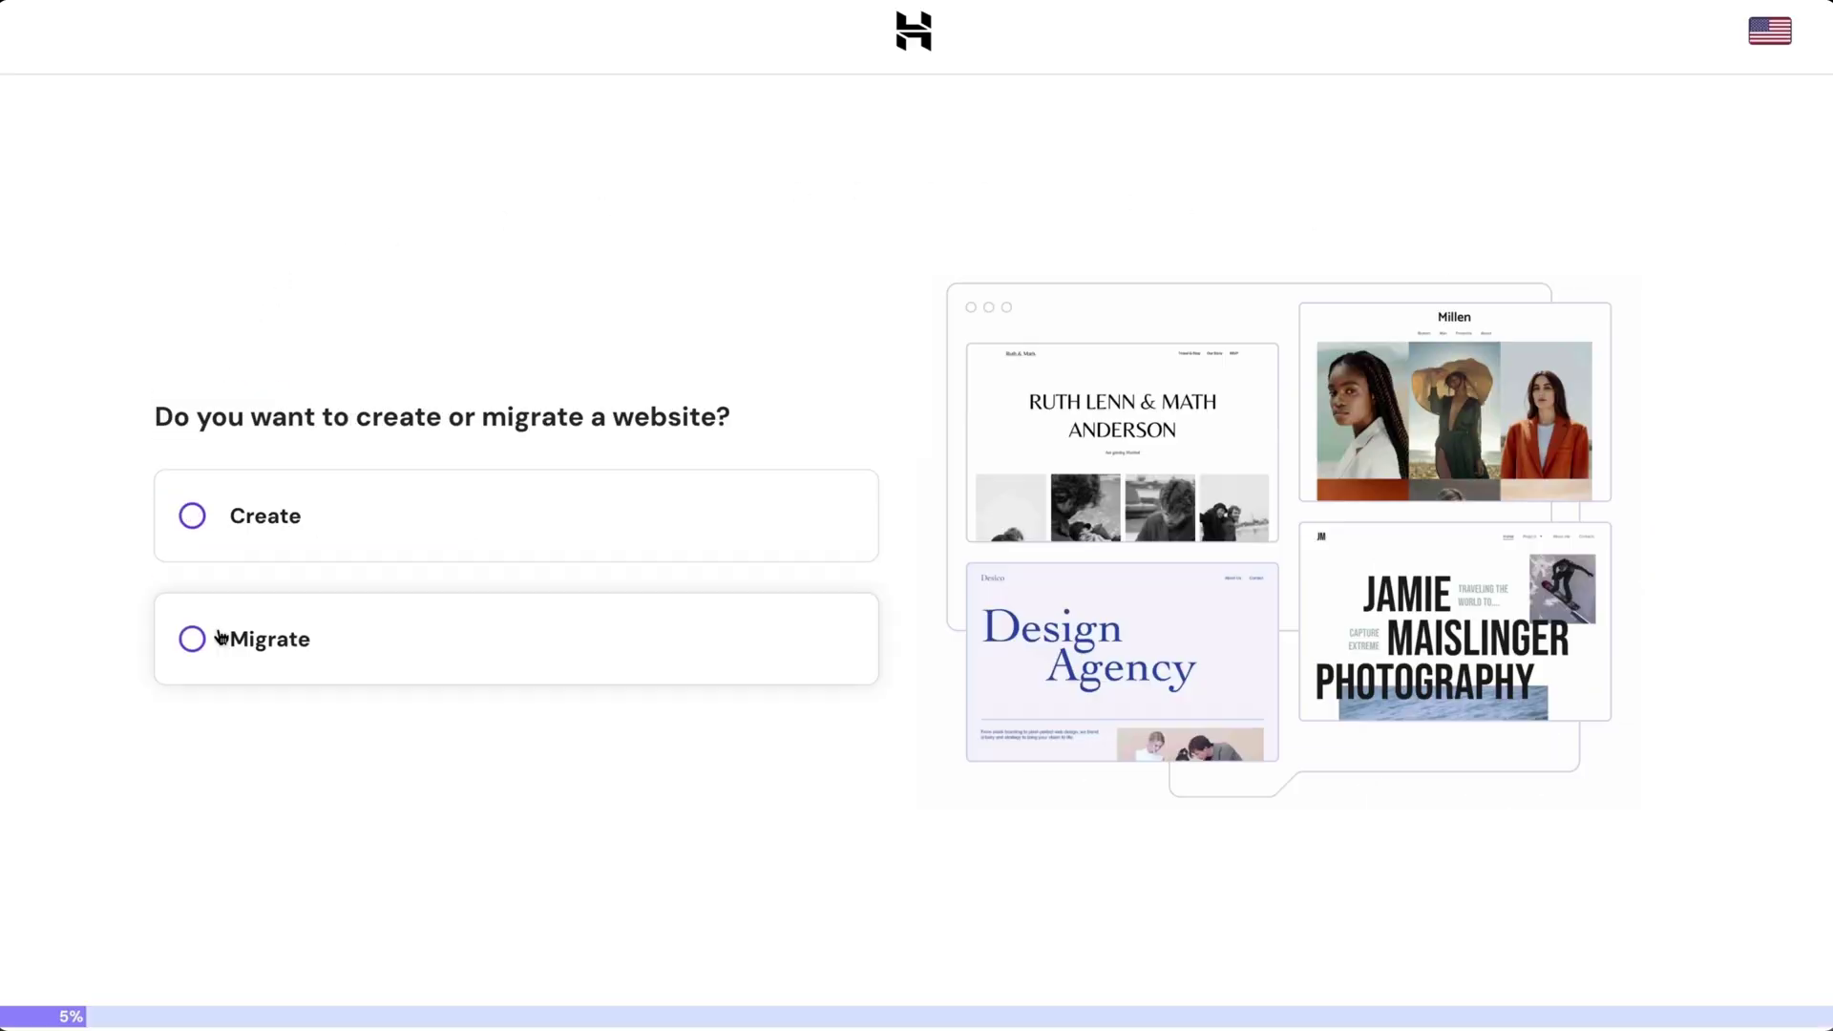
pyautogui.click(372, 520)
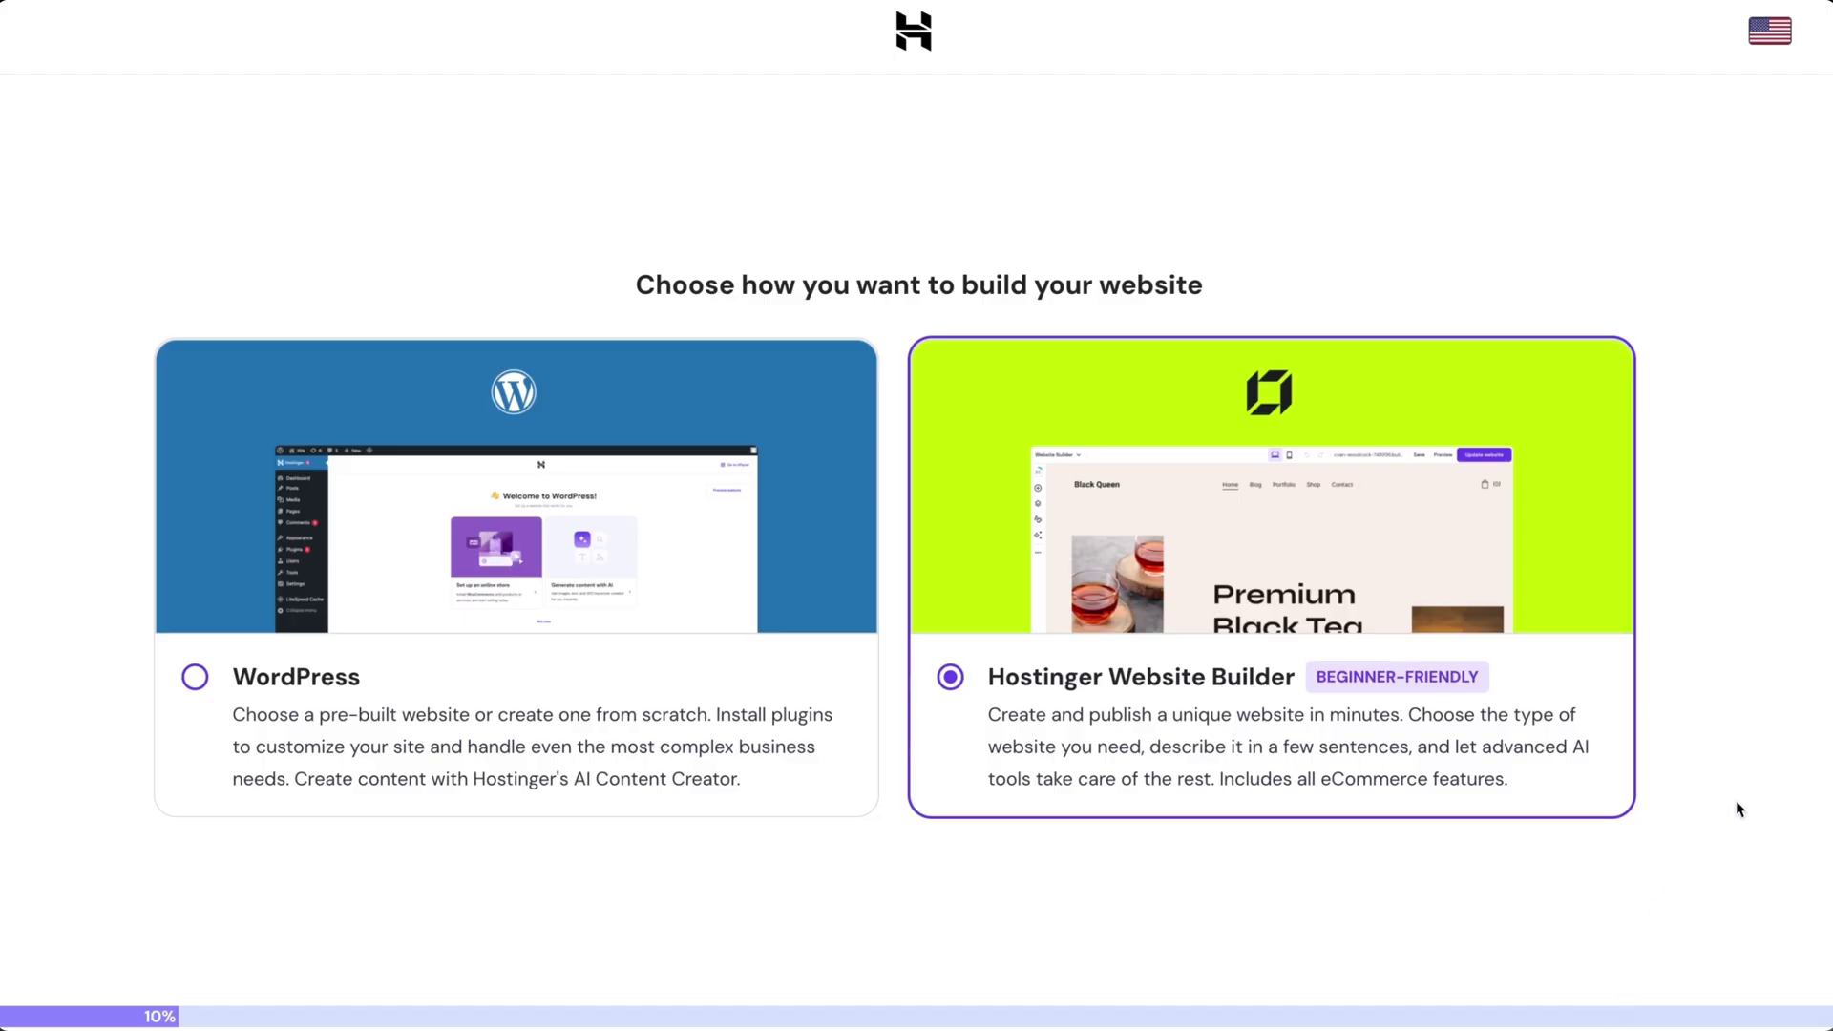
pyautogui.click(186, 688)
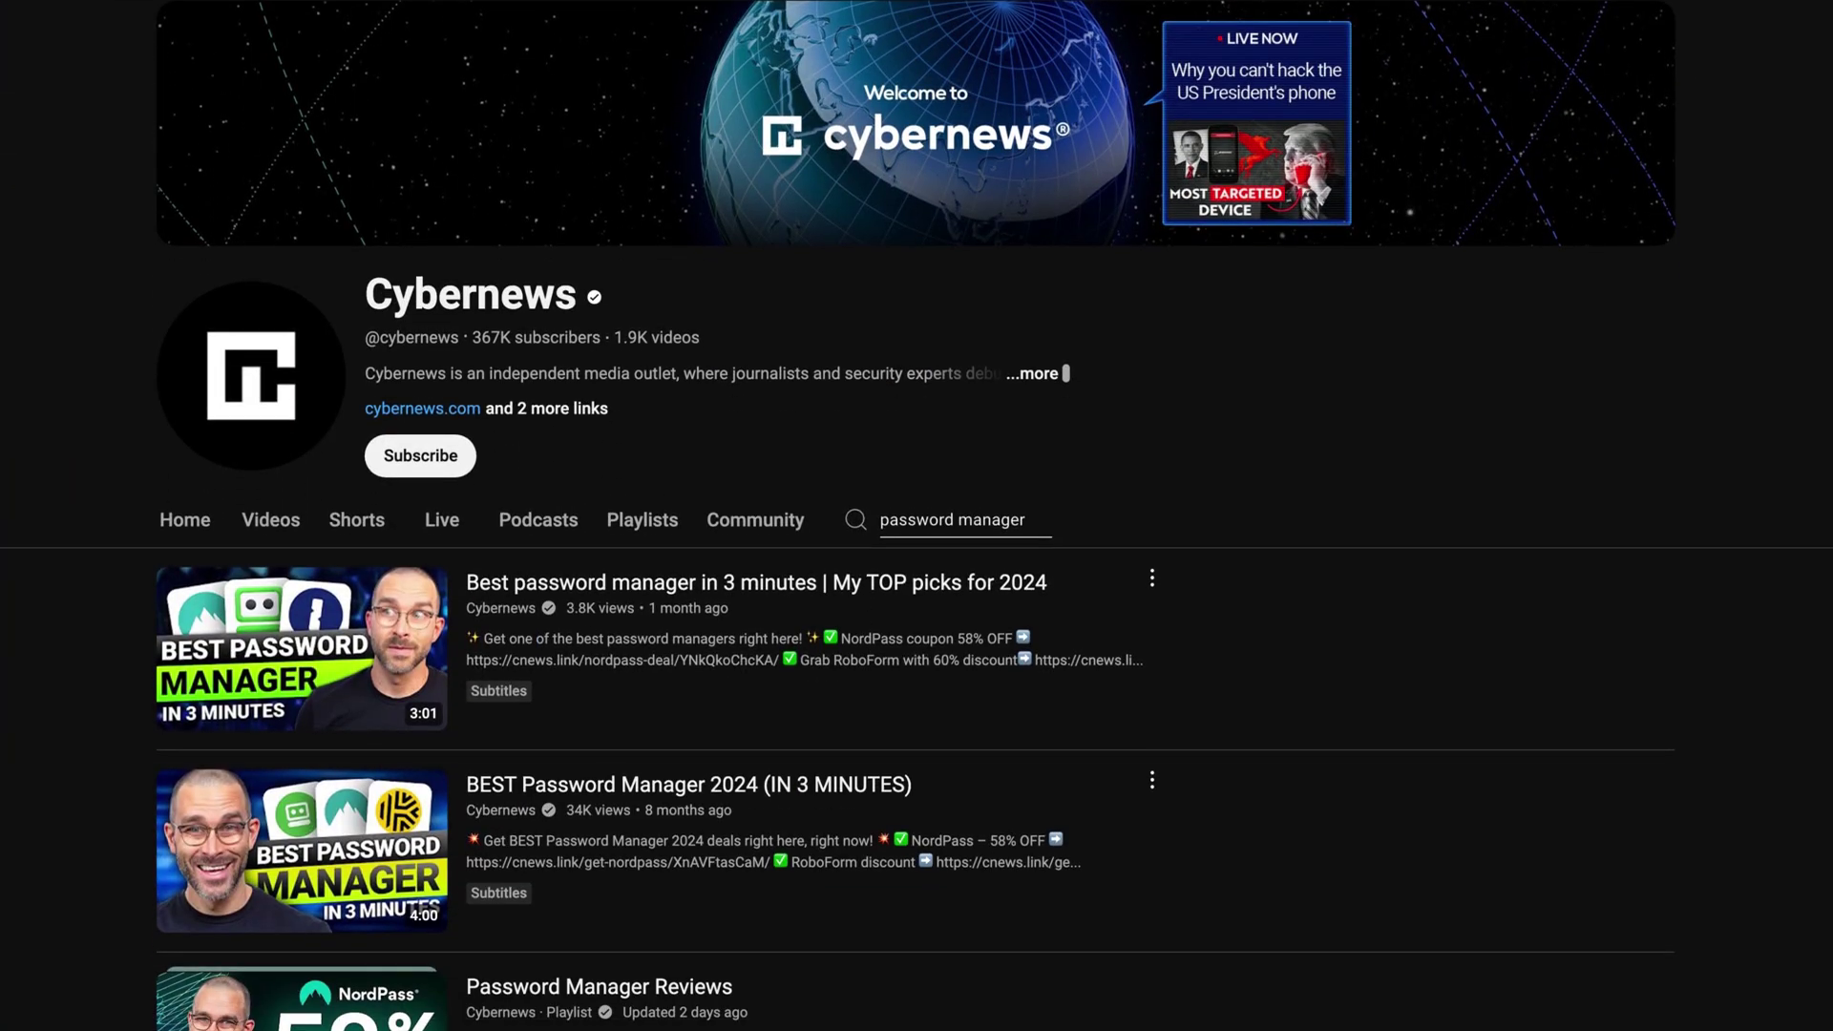
pyautogui.scroll(-4, 917, 516)
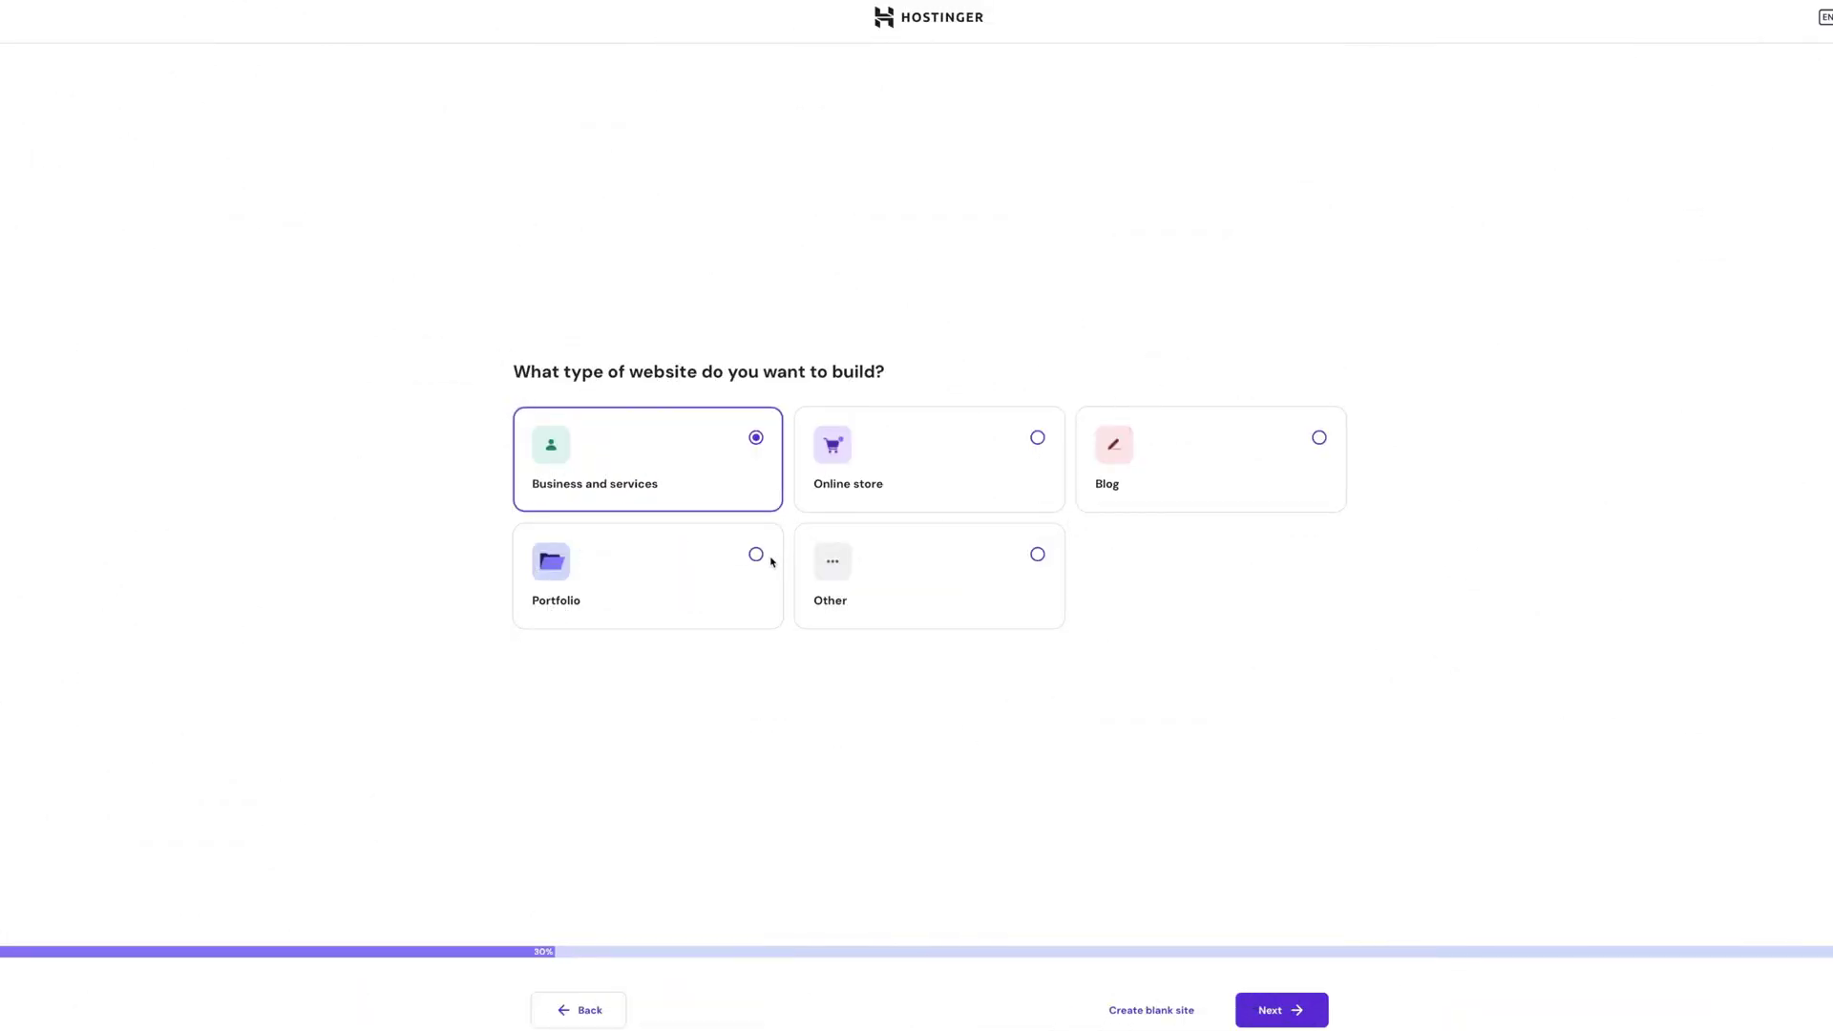
# Choose the type of website to build from the wizard's type cards
pyautogui.click(1037, 440)
pyautogui.click(1318, 438)
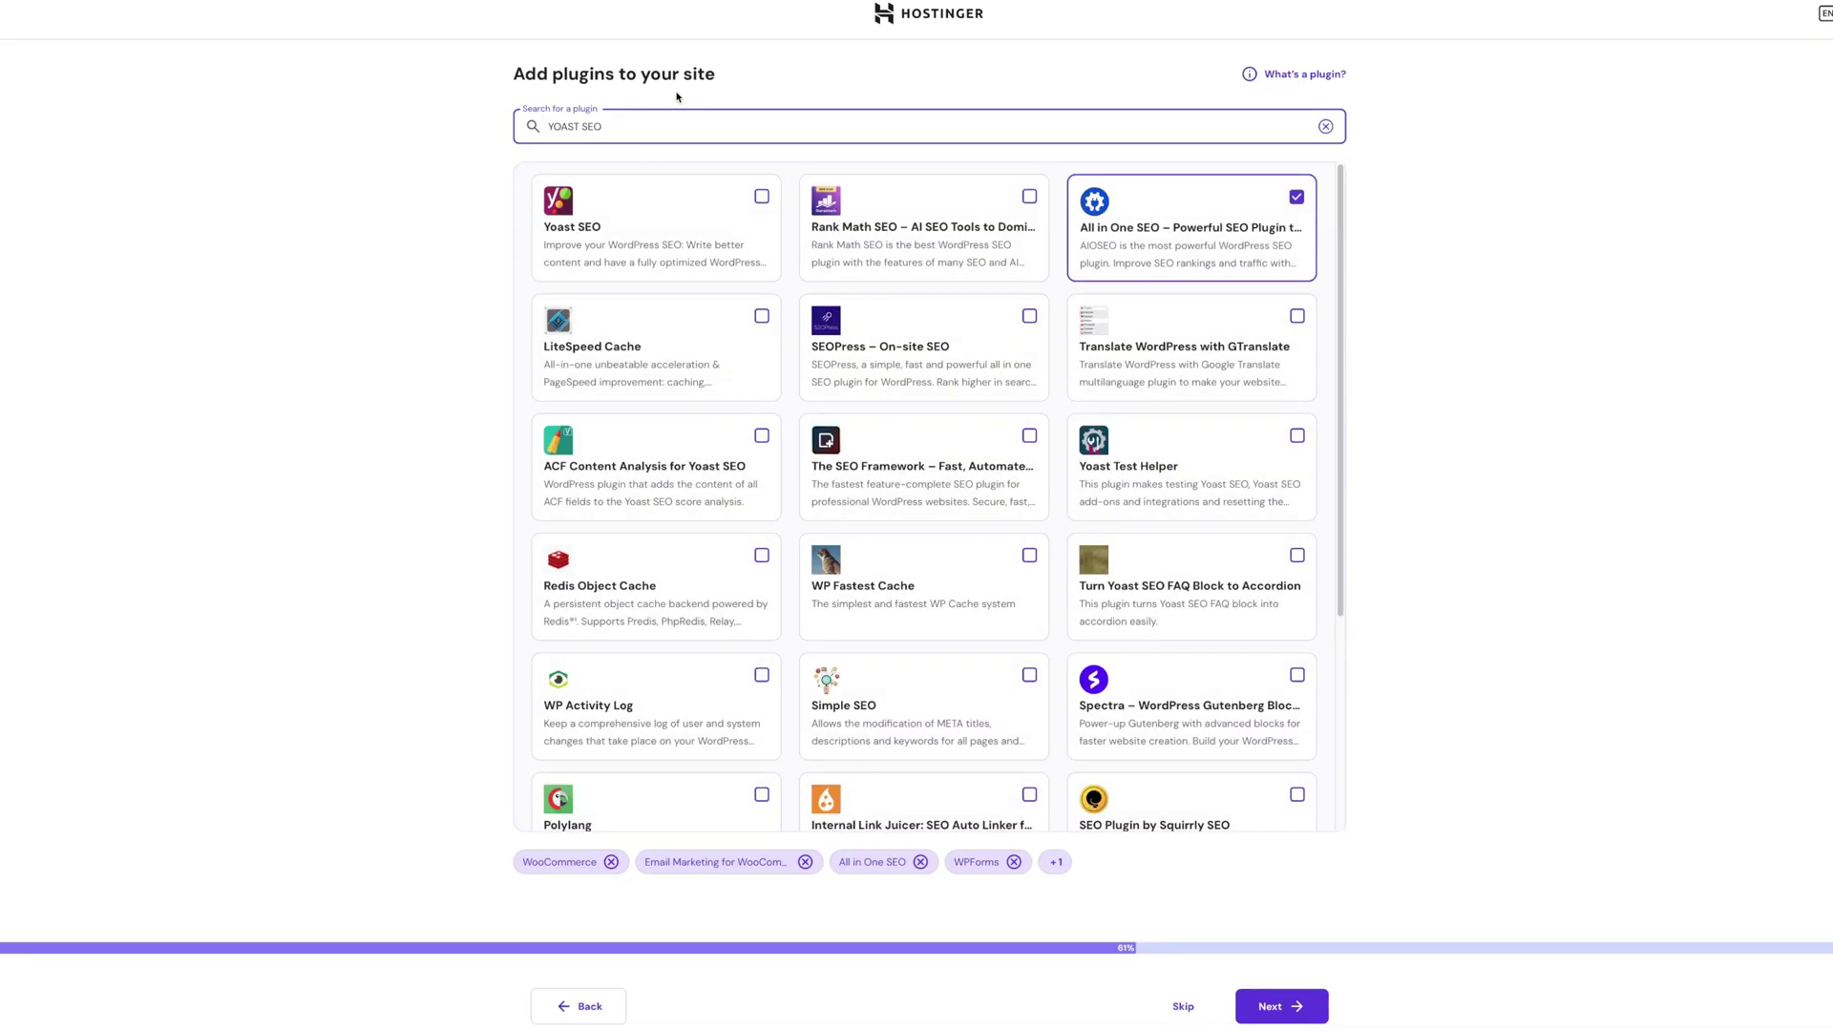
# Add Yoast SEO to the selected plugins and confirm the plugin choices
pyautogui.click(762, 198)
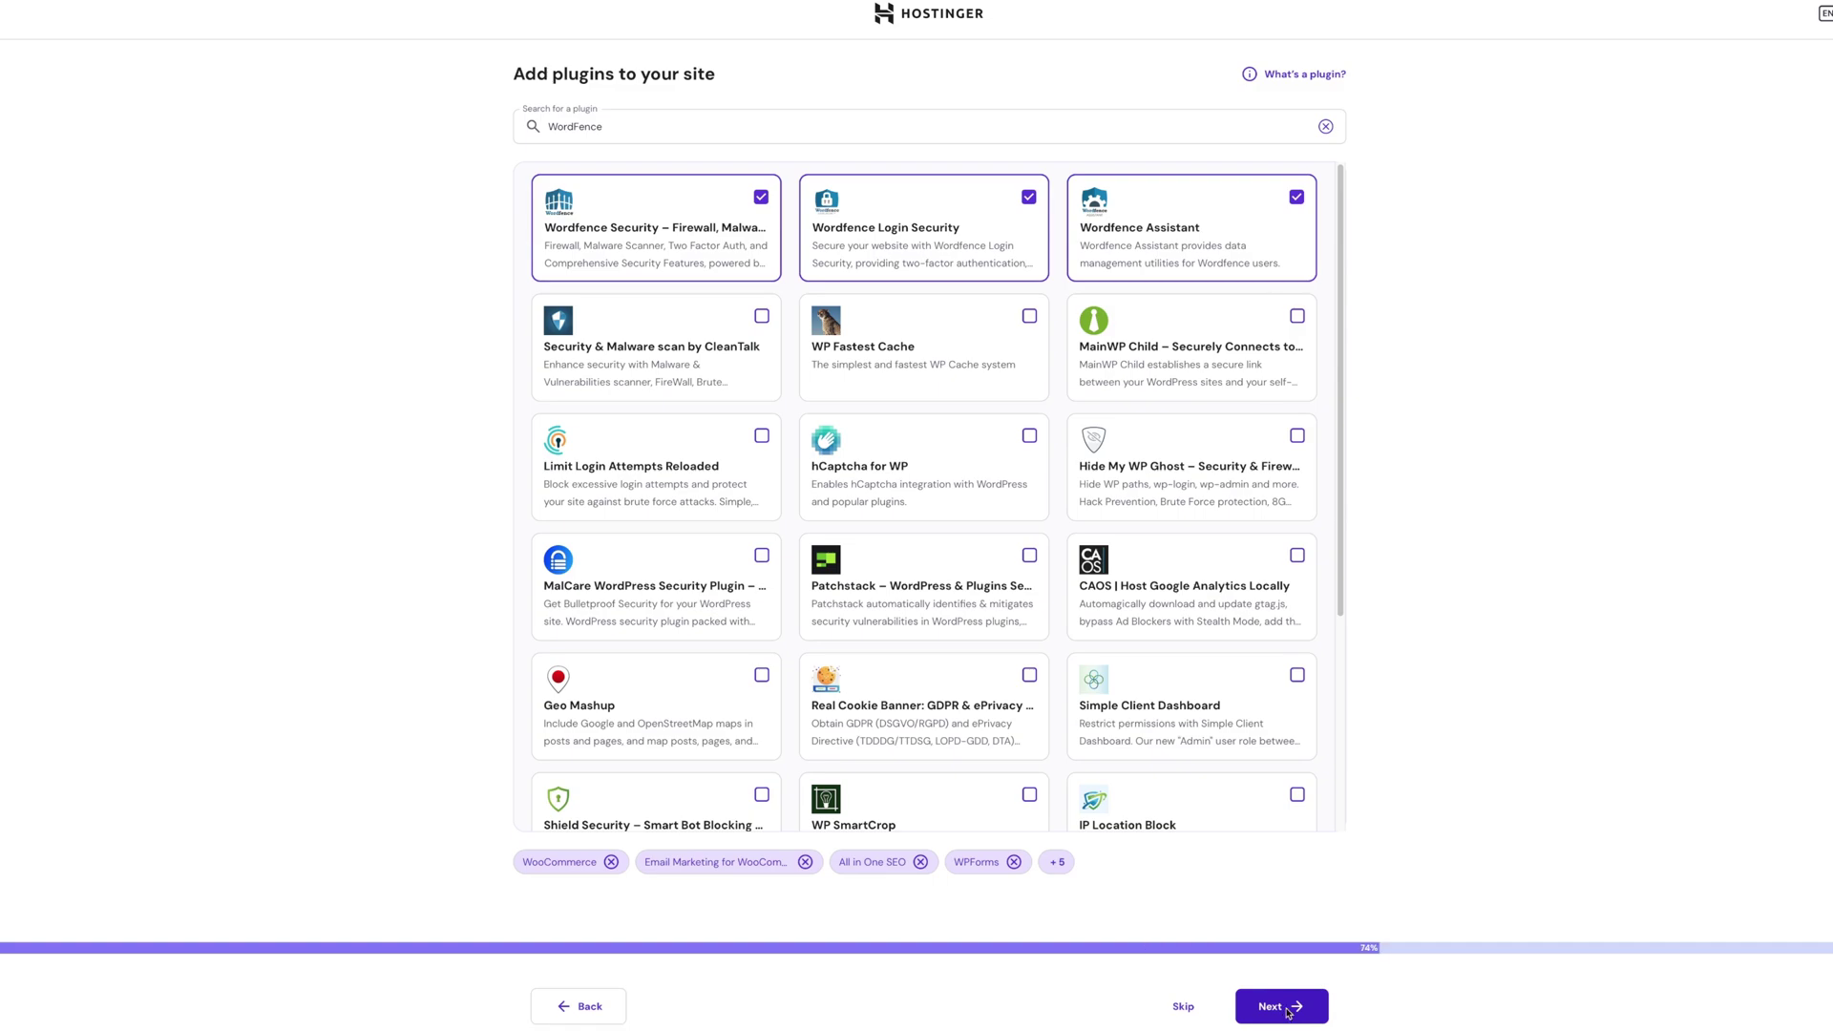
pyautogui.click(1288, 1010)
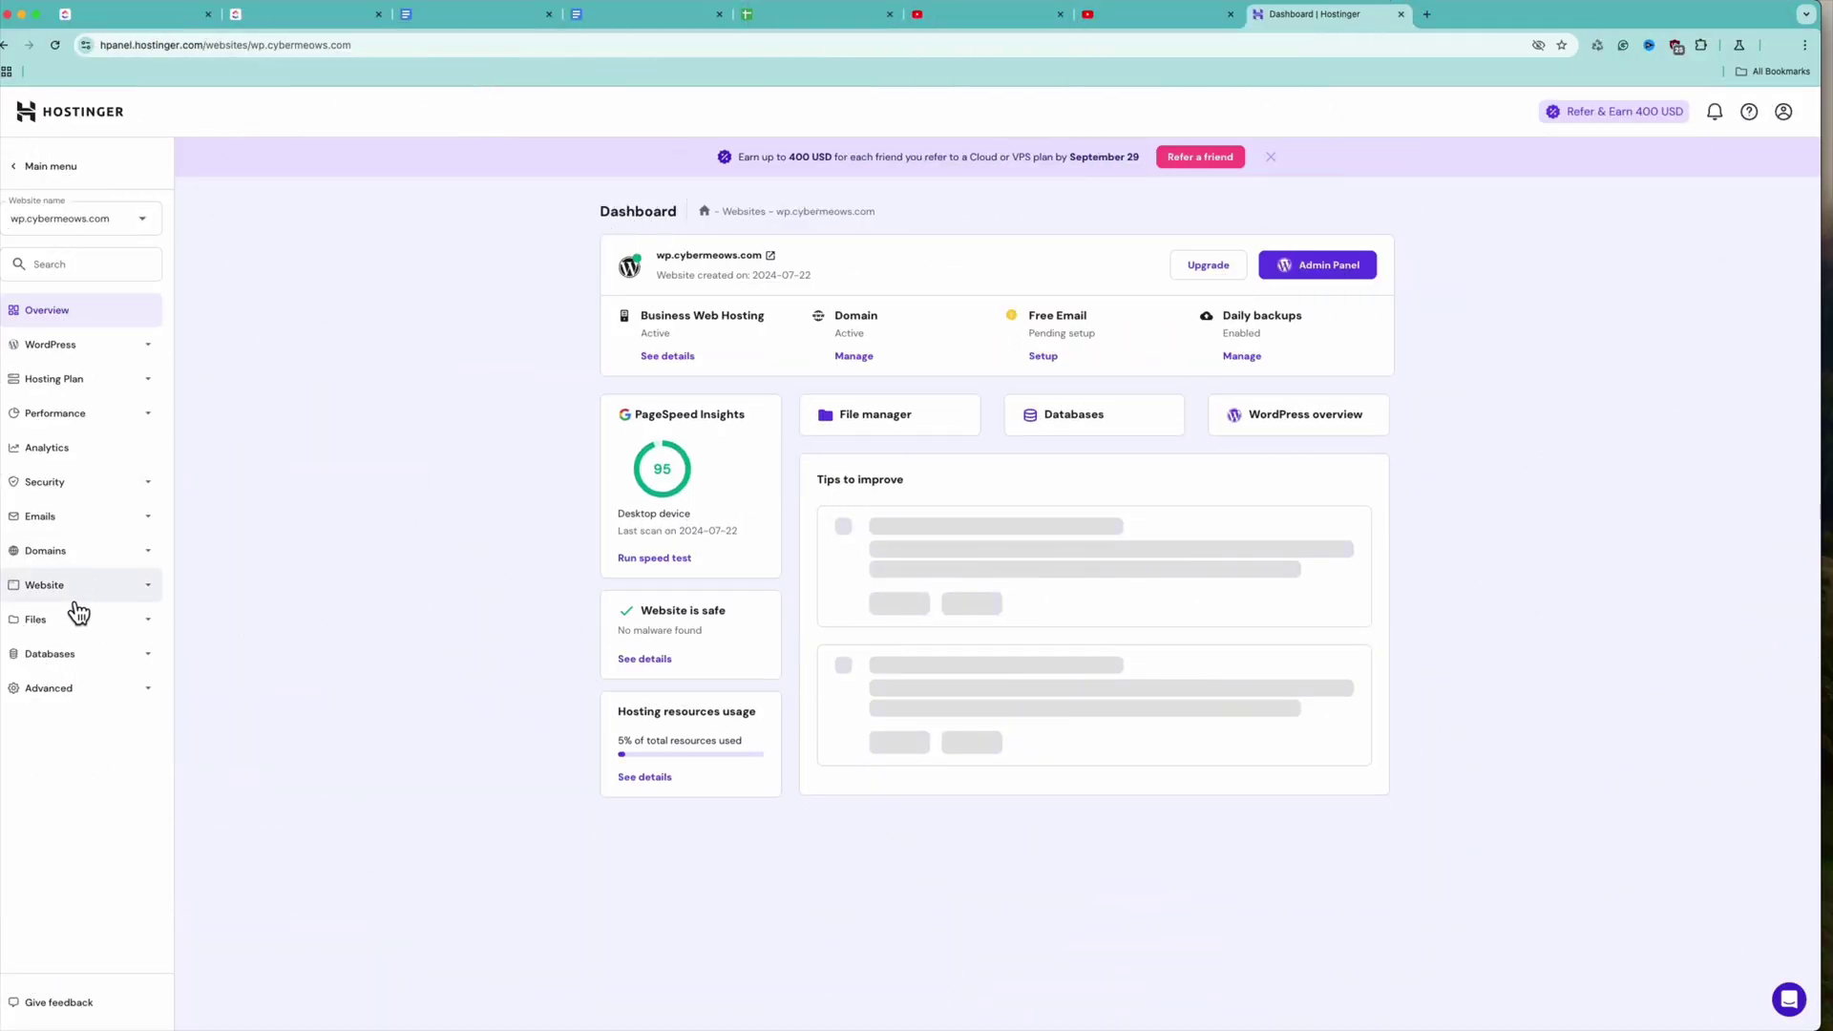
# In Auto Installer, fill the WordPress form titled 'New Site Who dis' and paste the admin password
pyautogui.click(55, 622)
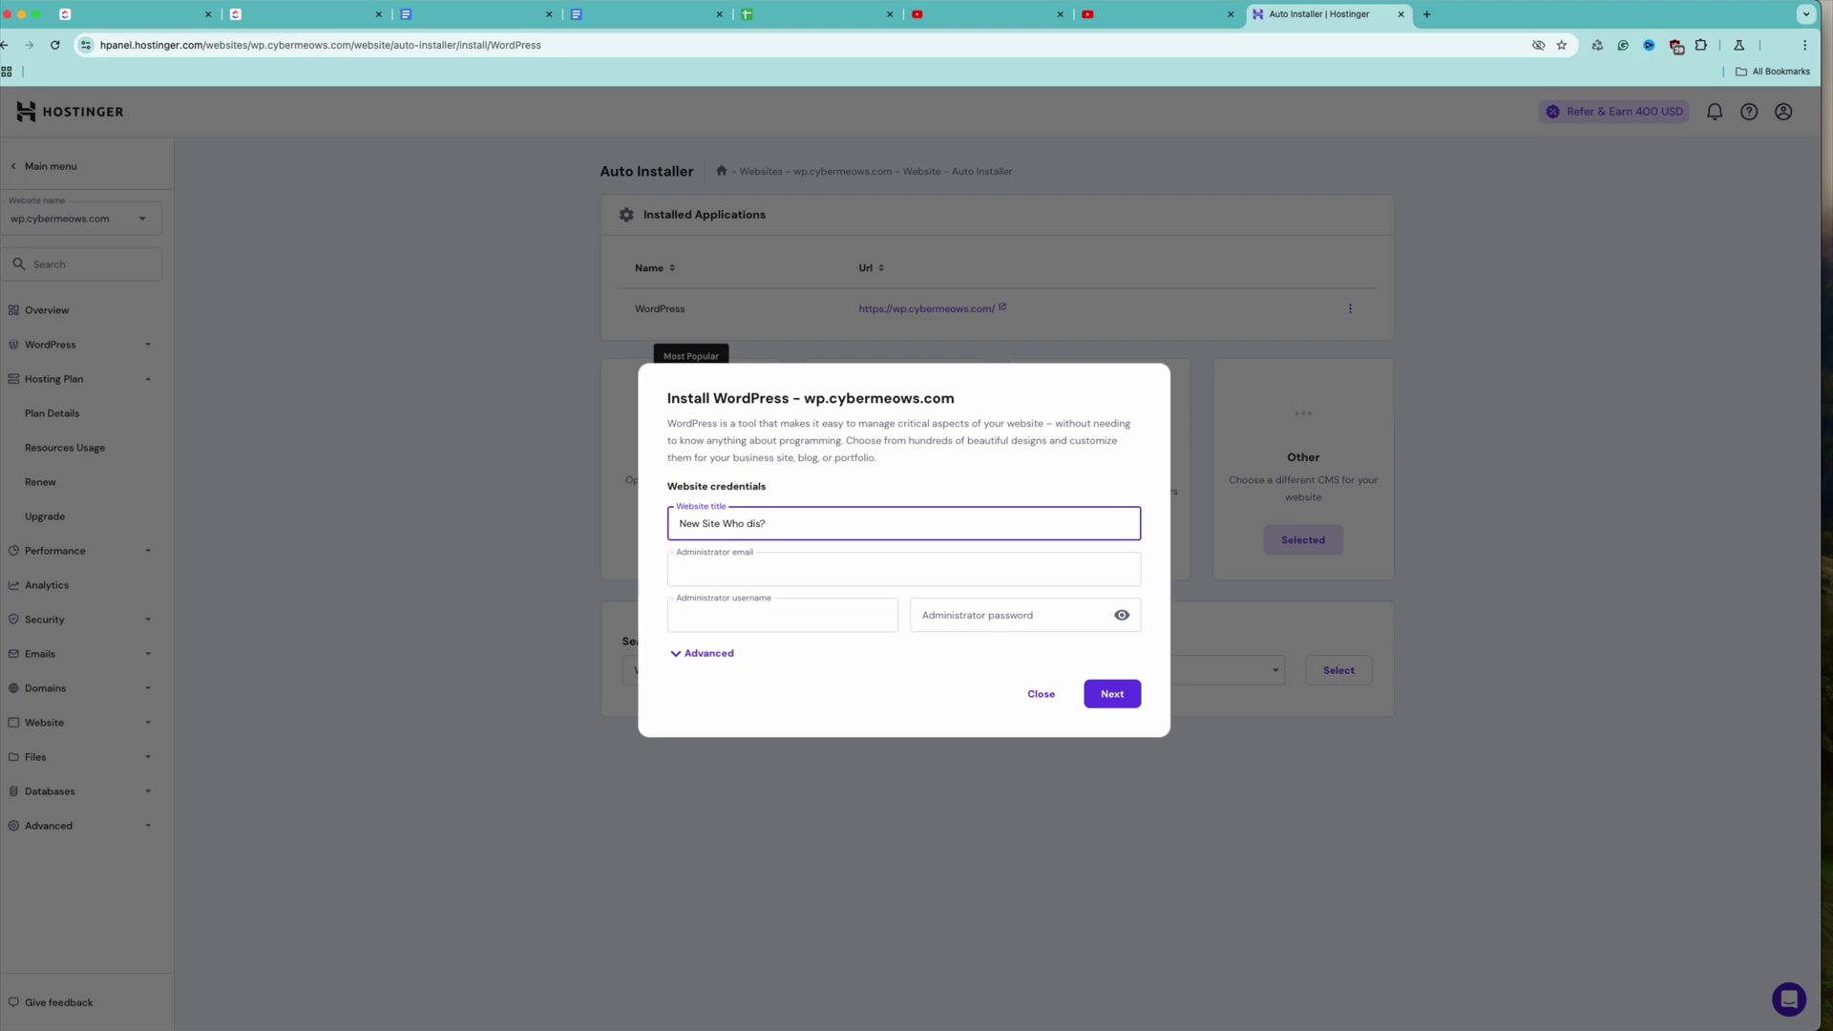
pyautogui.press('super+v')
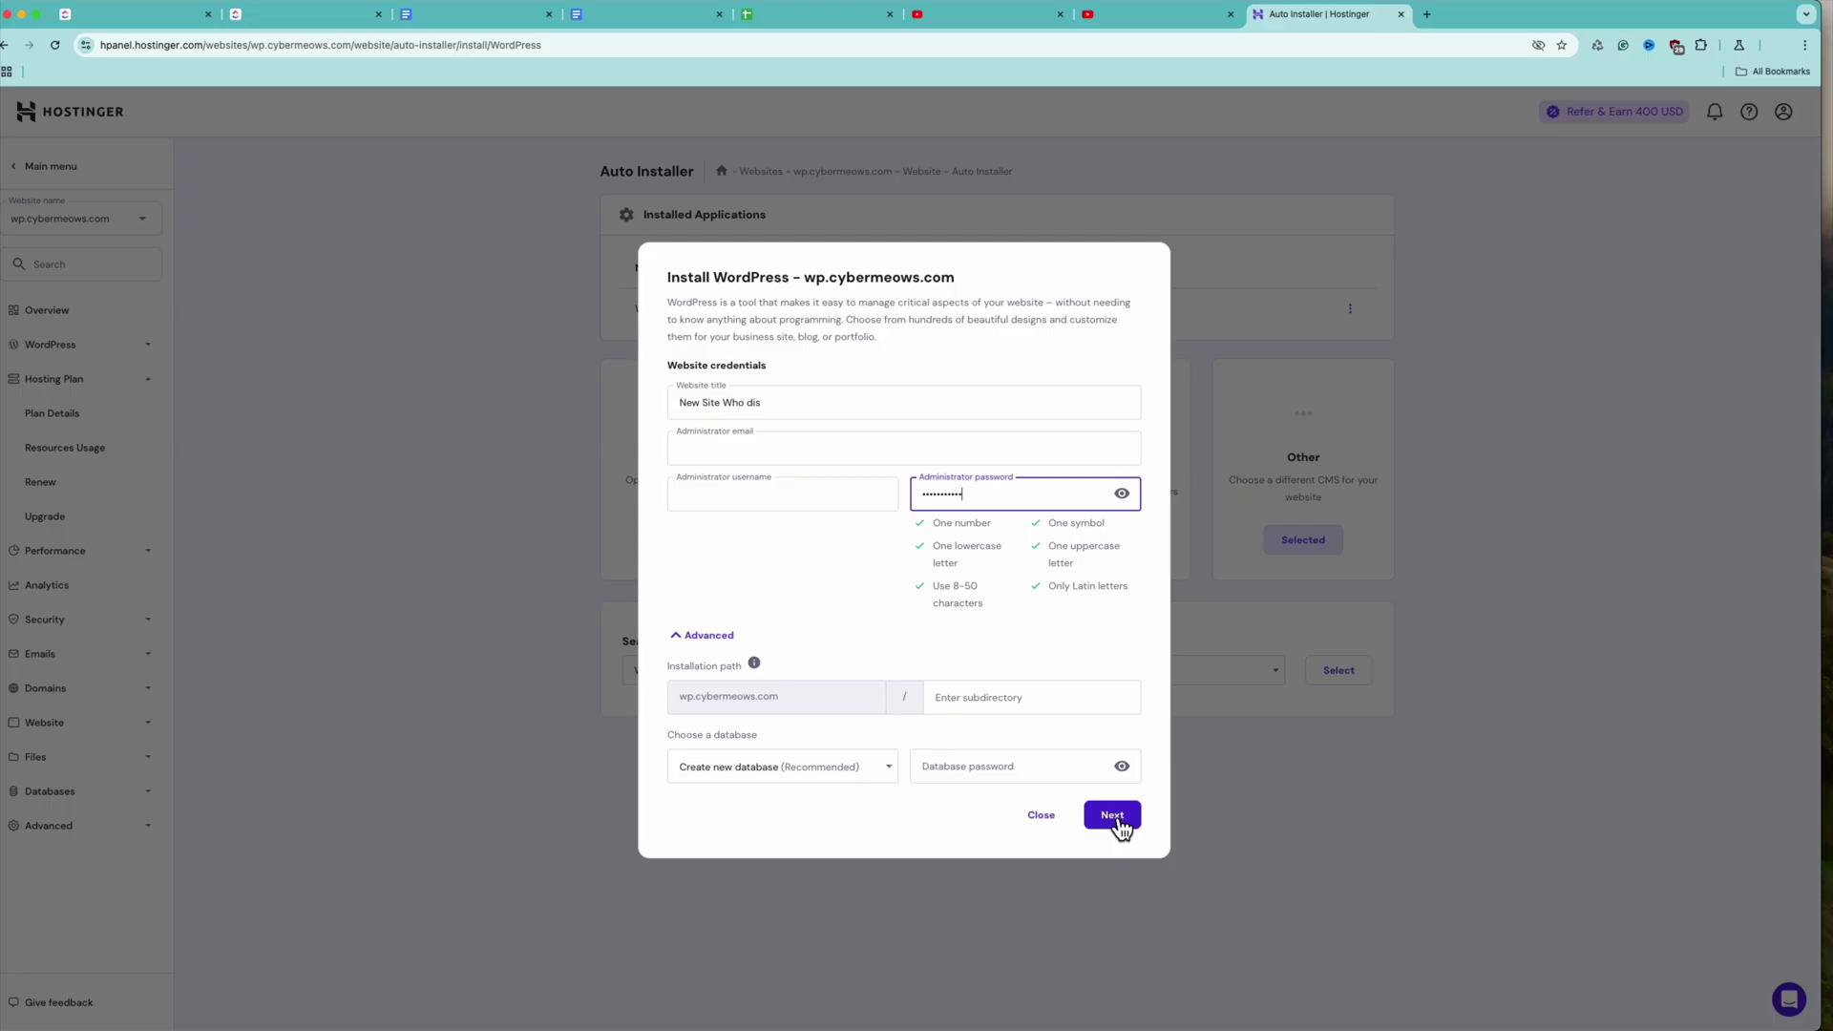
# Keep WordPress 6.6.2 and PHP 8.2 with minor-version updates, then start the install
pyautogui.click(1114, 817)
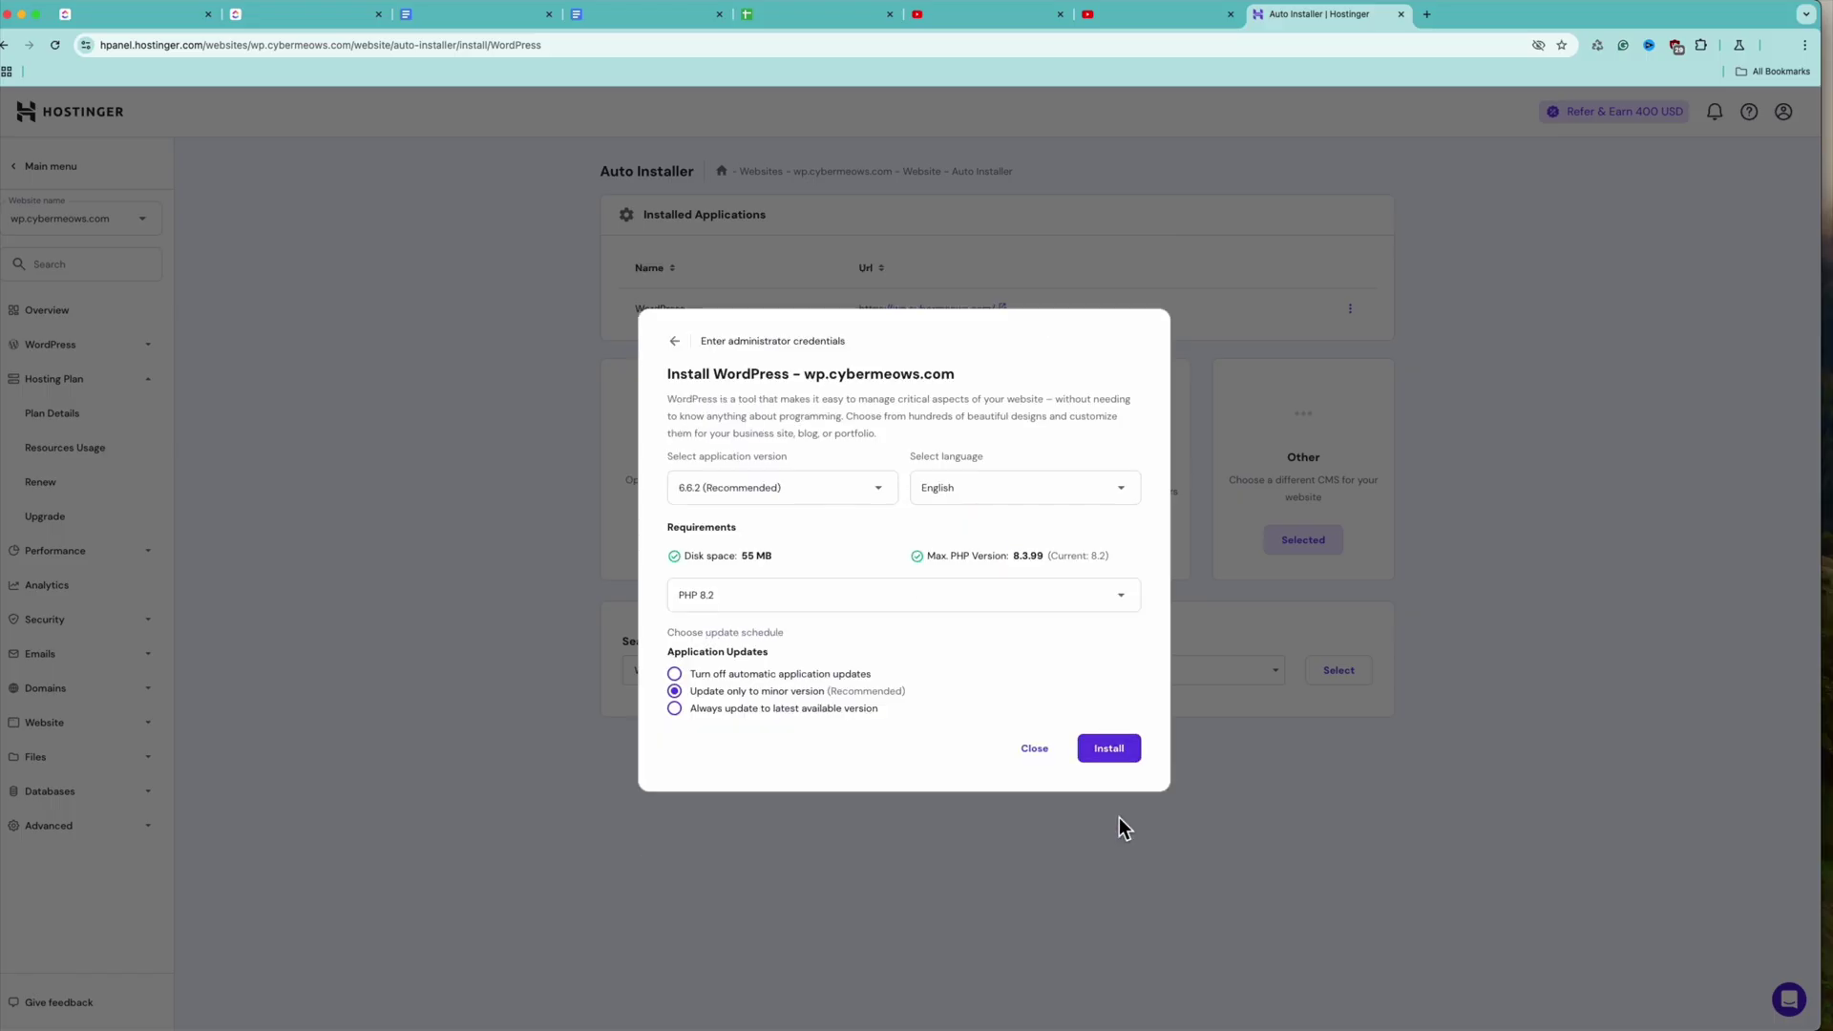
pyautogui.click(789, 512)
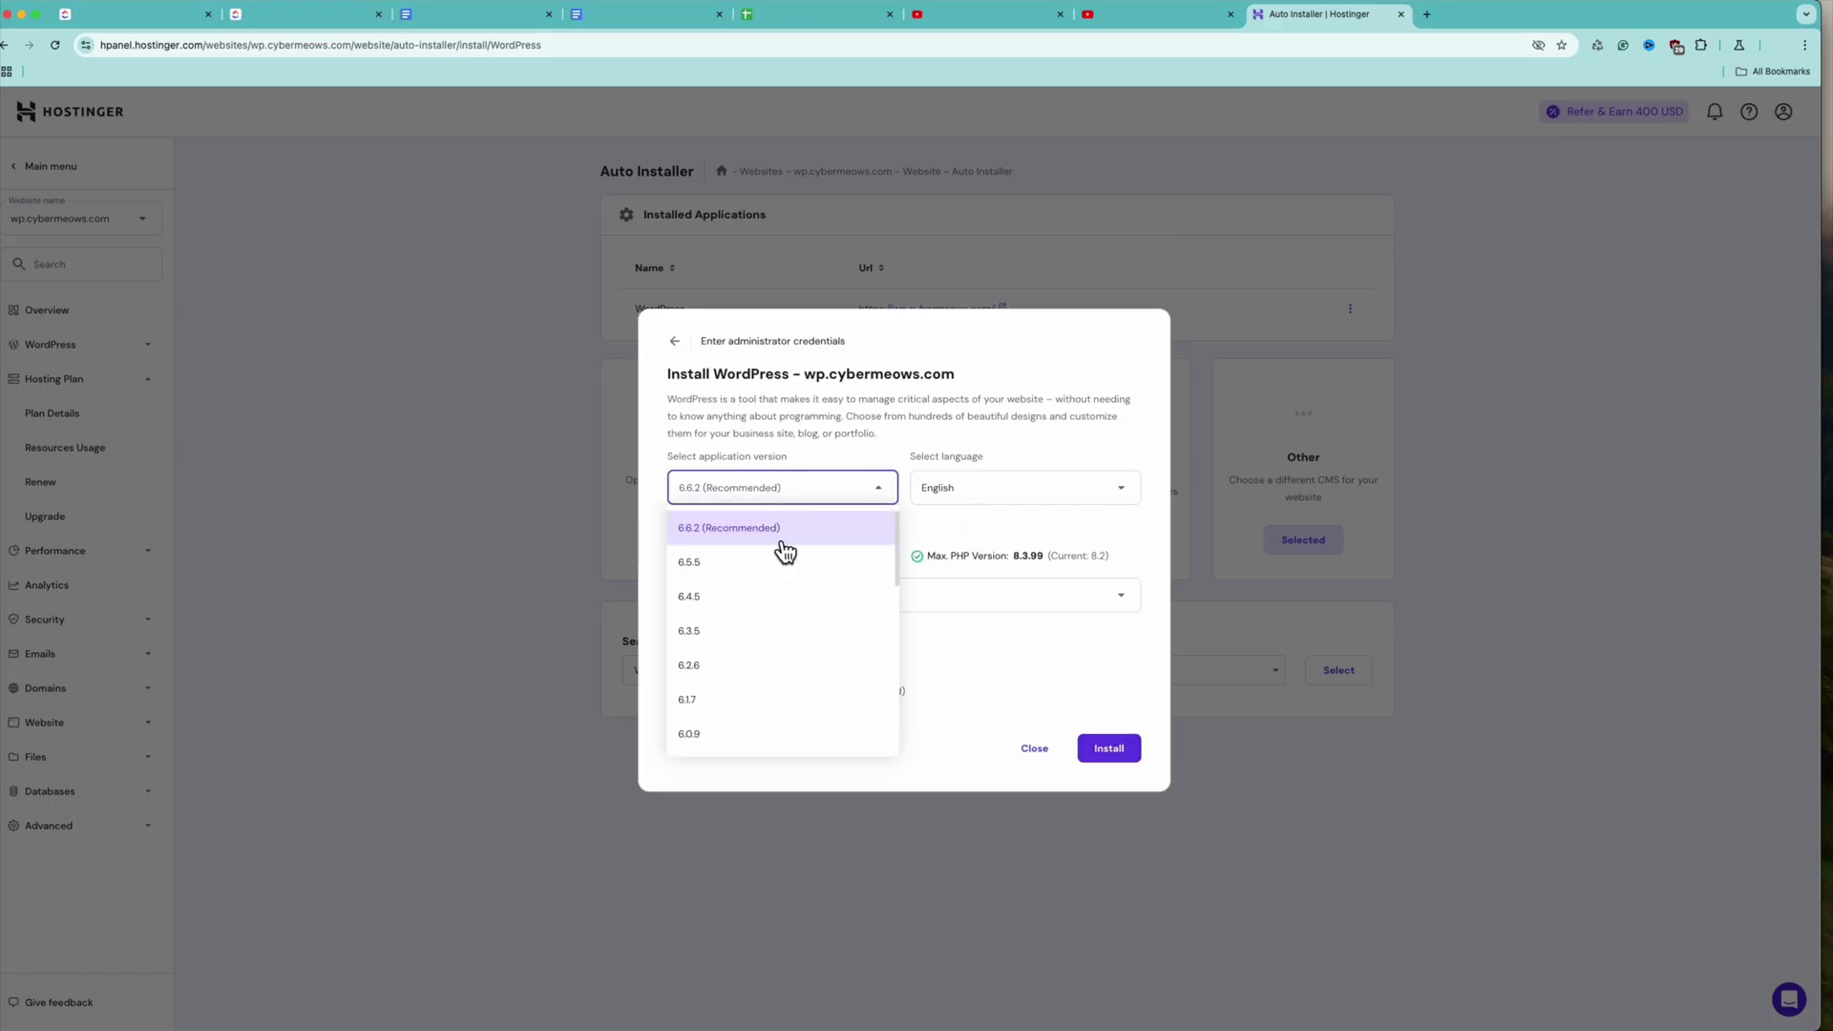
pyautogui.scroll(-6, 774, 676)
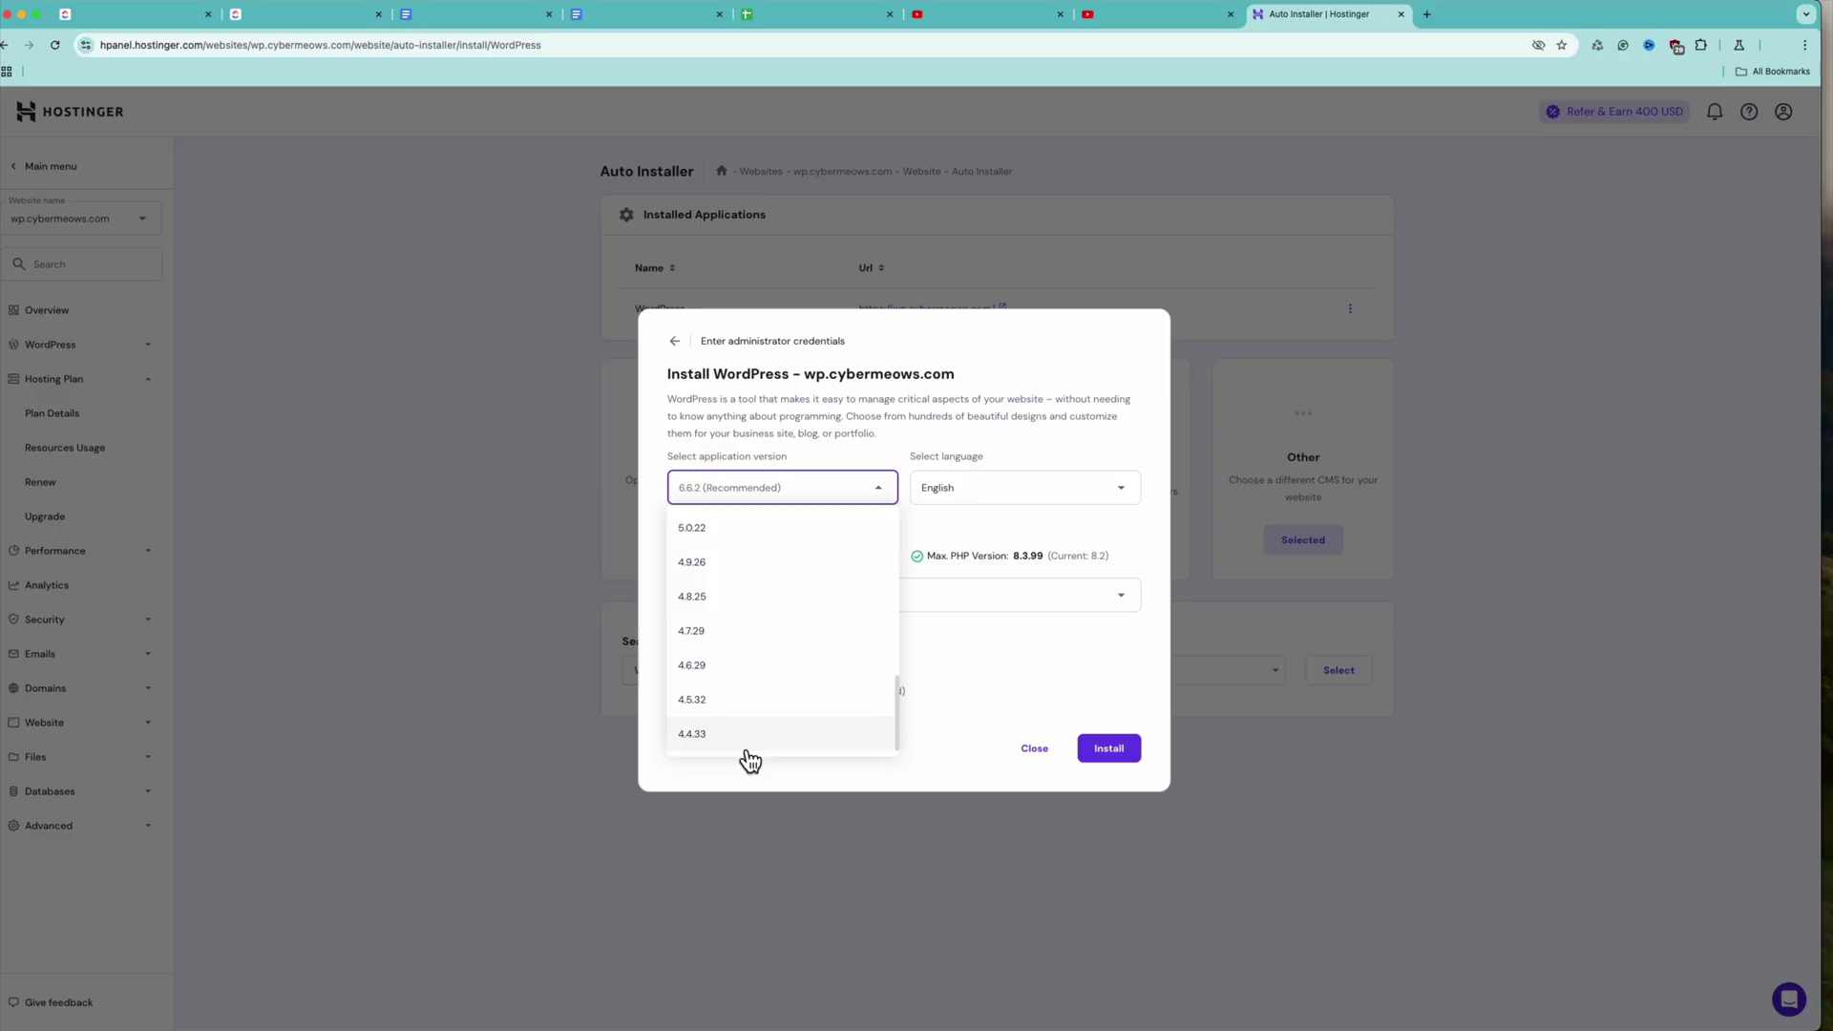
pyautogui.scroll(6, 761, 578)
pyautogui.click(1085, 497)
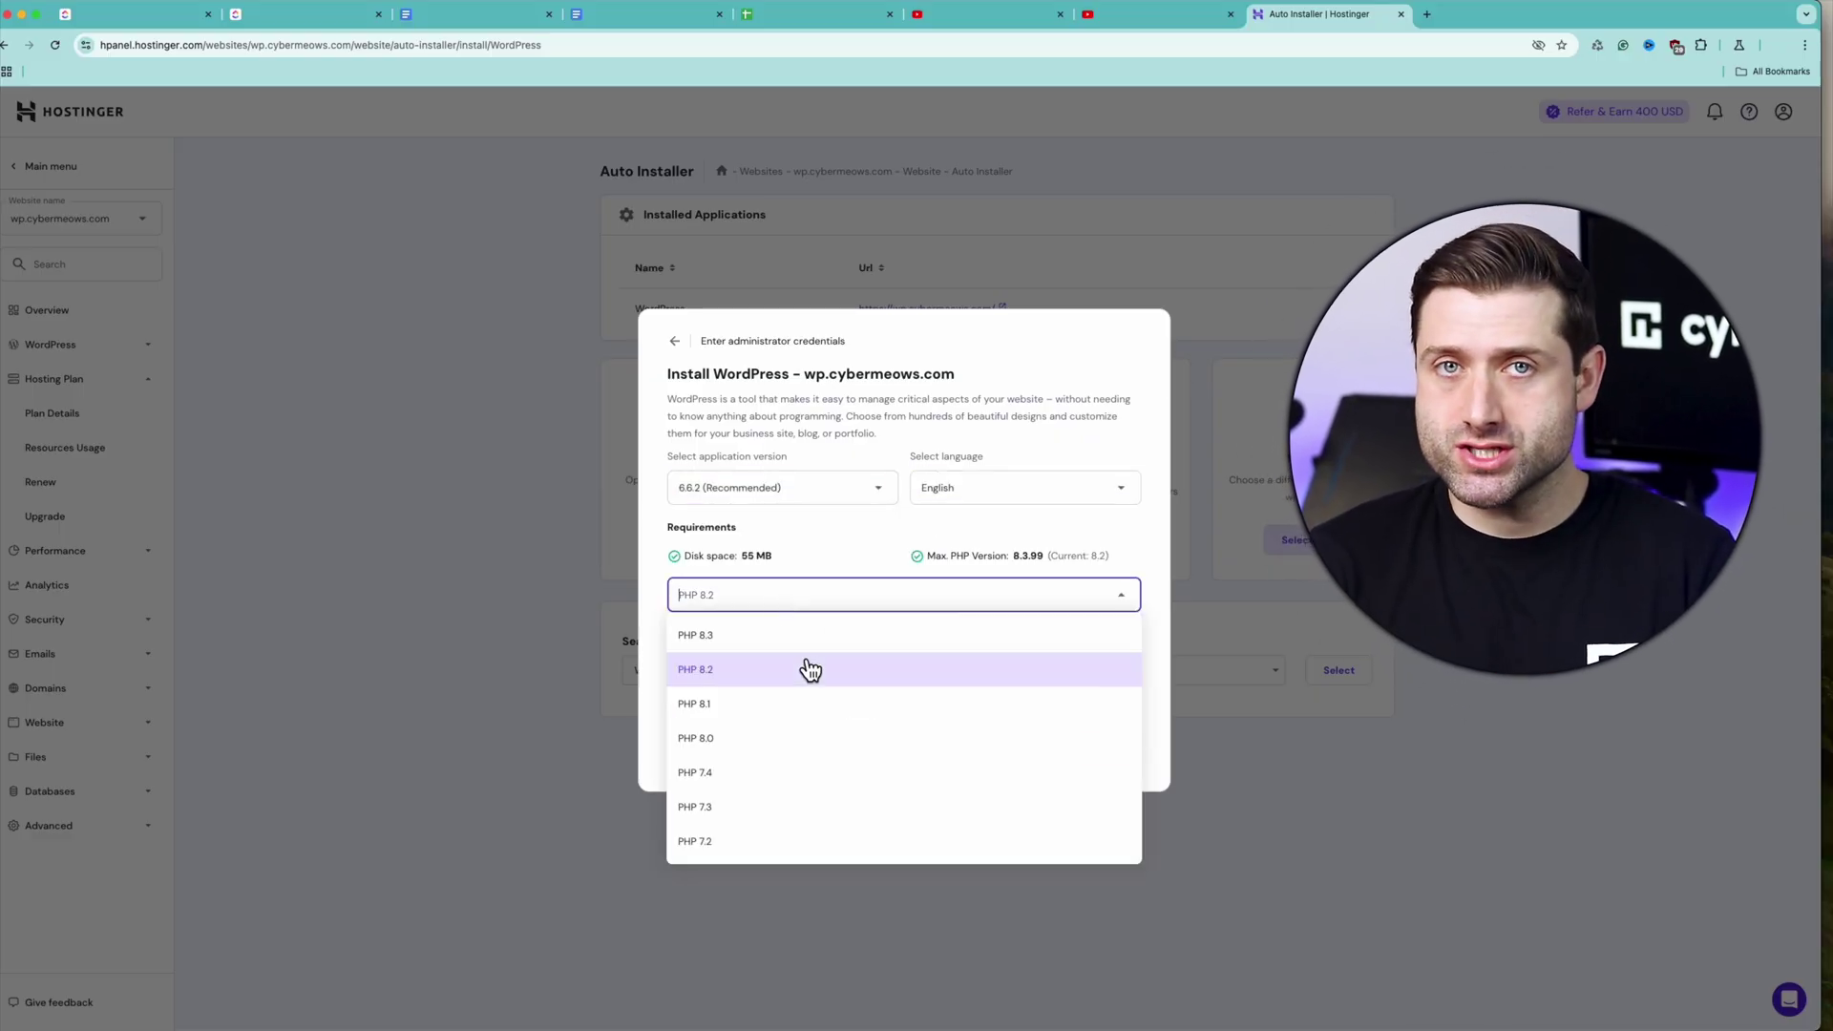
pyautogui.click(815, 533)
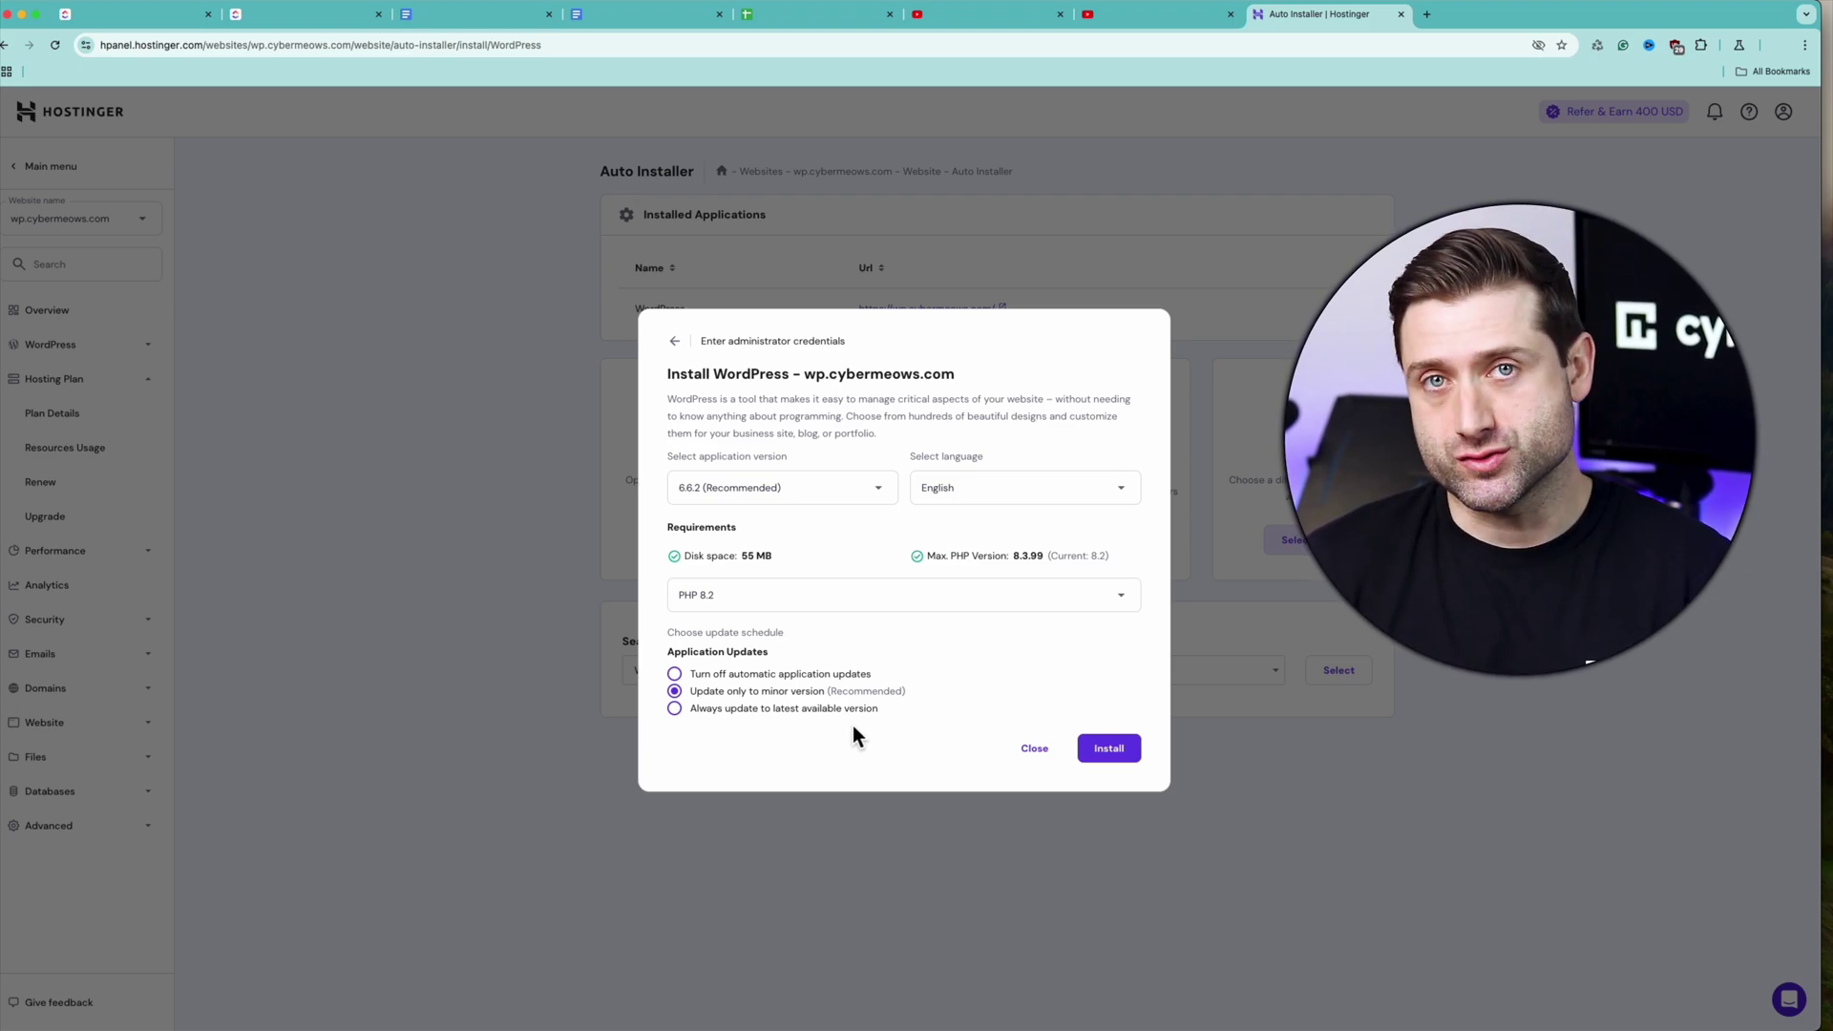
pyautogui.click(1088, 748)
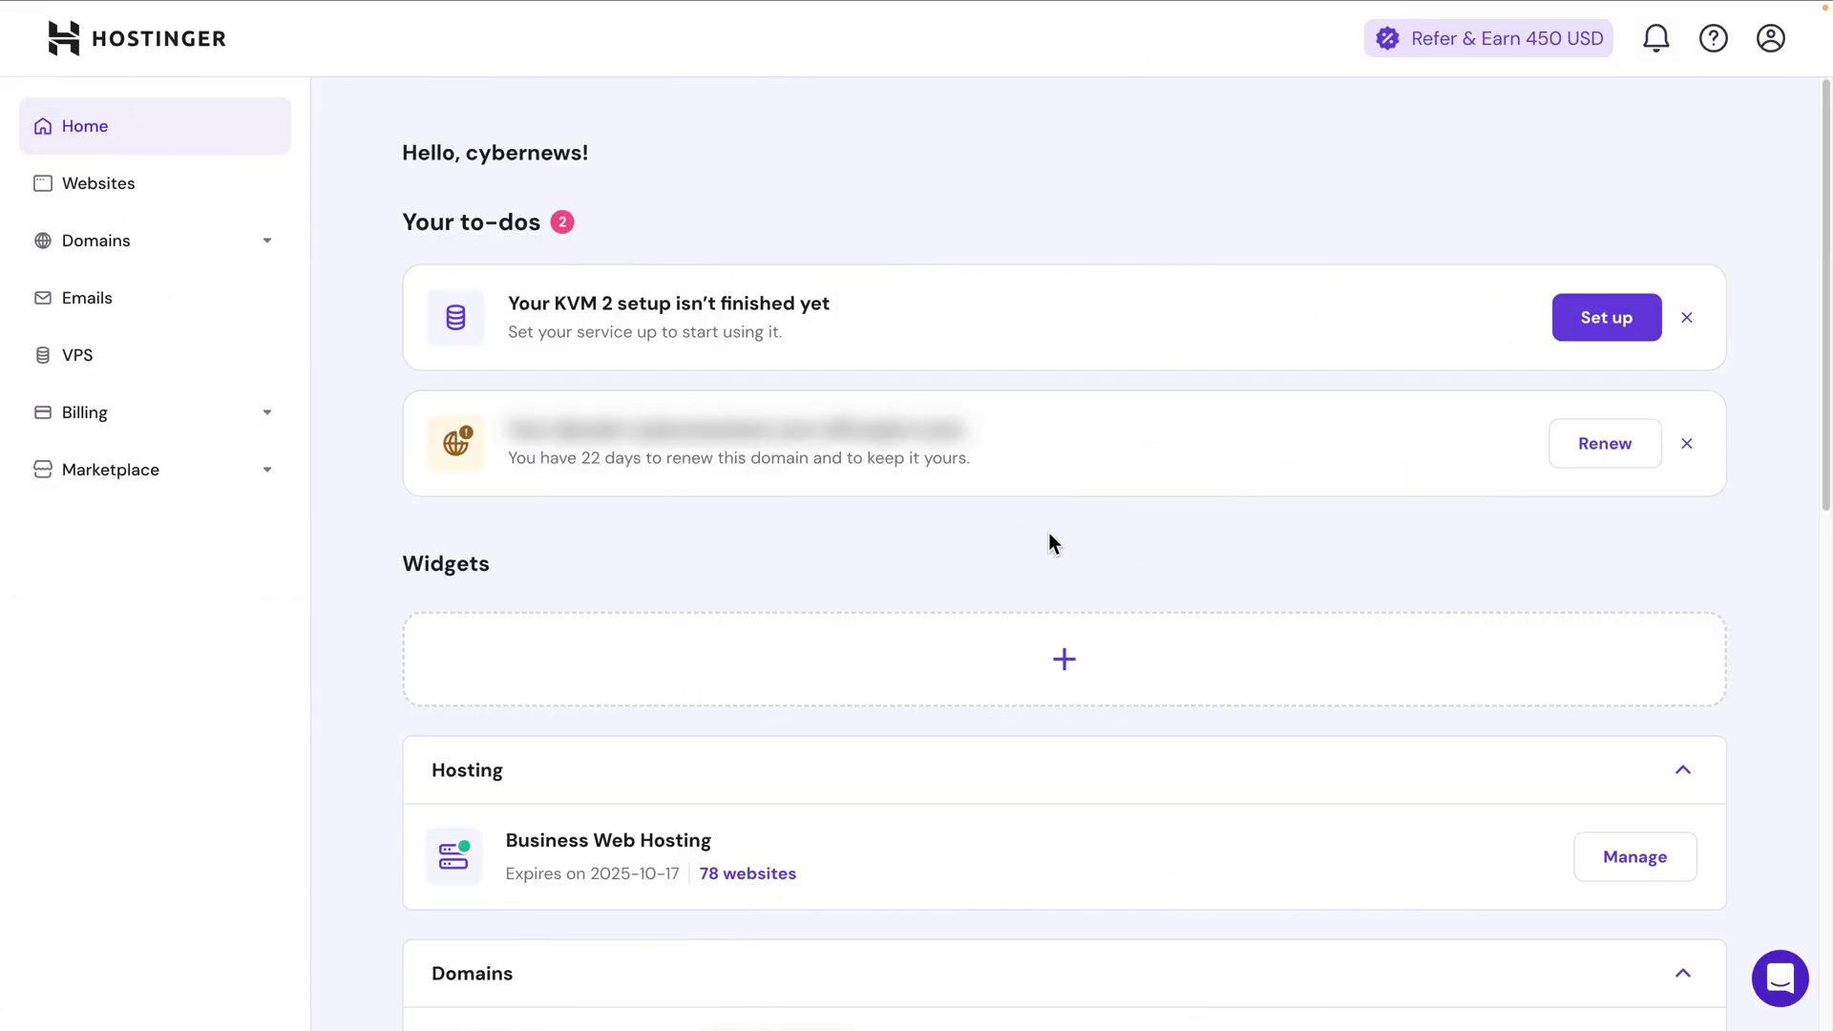
# Find the site's FTP Accounts page via 'ftp' search and view the hostname, username and port
pyautogui.click(81, 191)
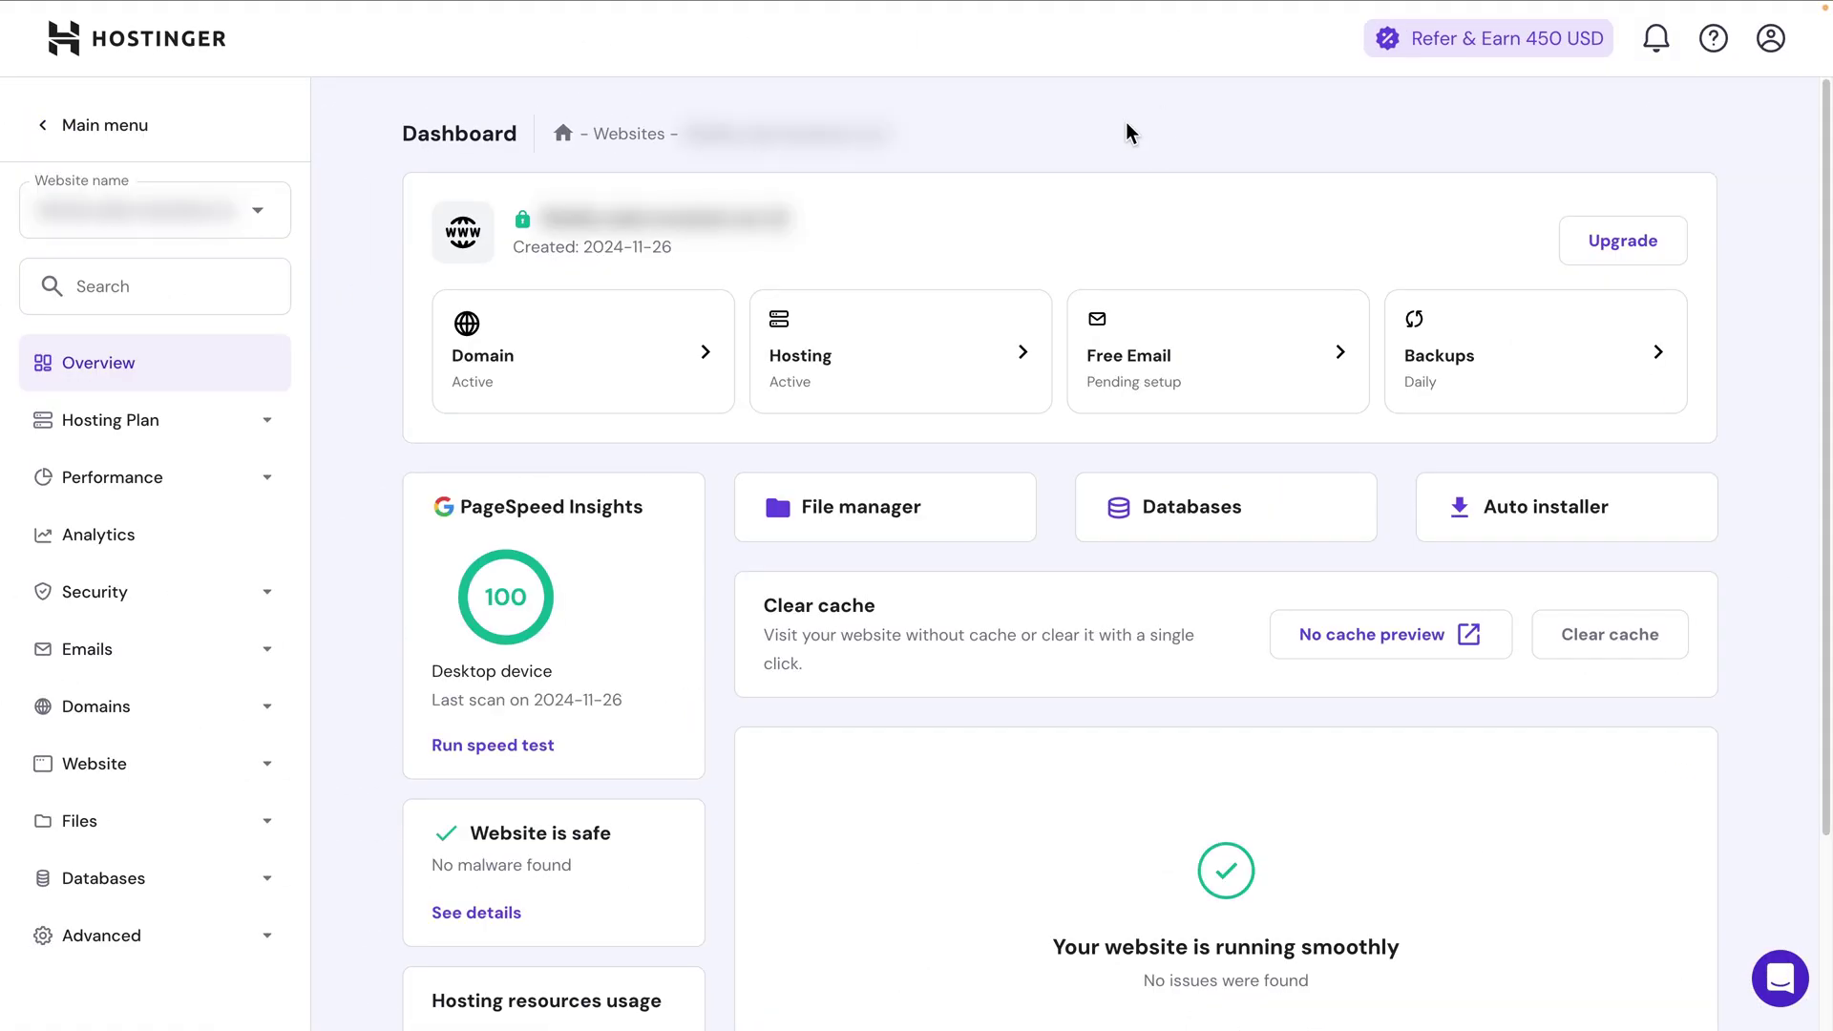
pyautogui.write('ftp')
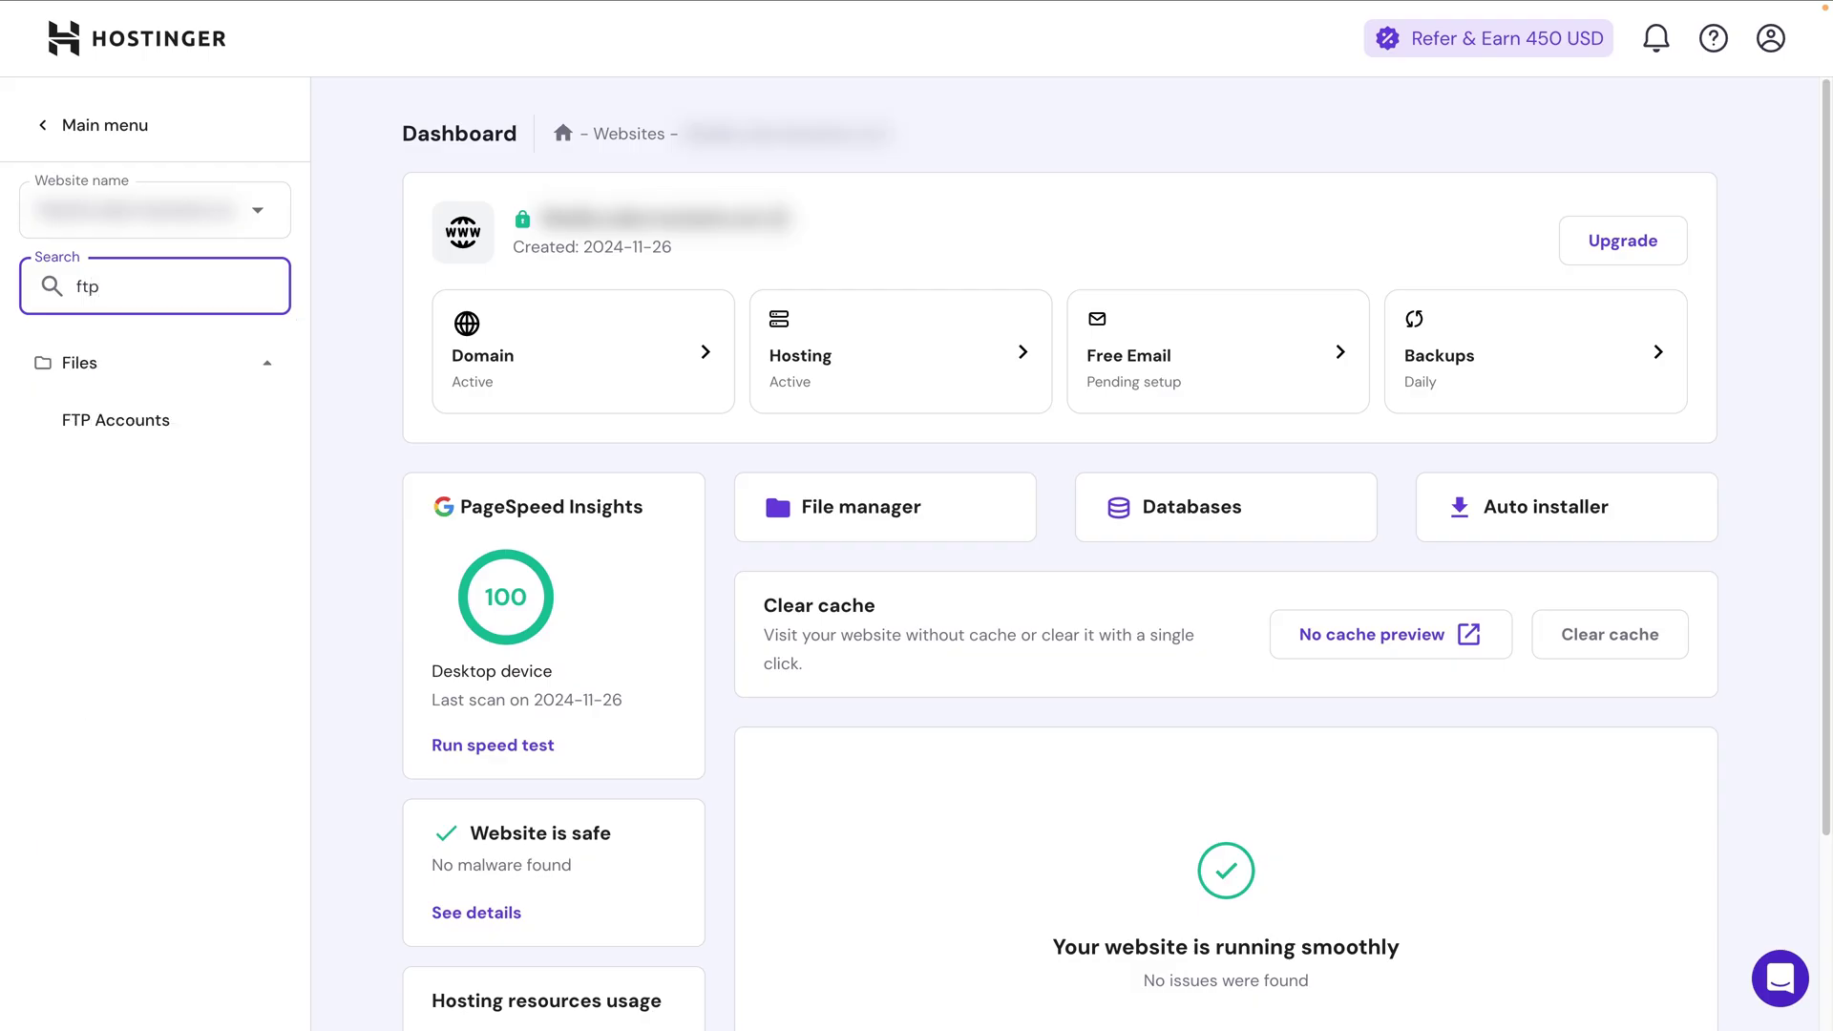
pyautogui.click(114, 437)
pyautogui.moveTo(417, 276); pyautogui.dragTo(658, 280)
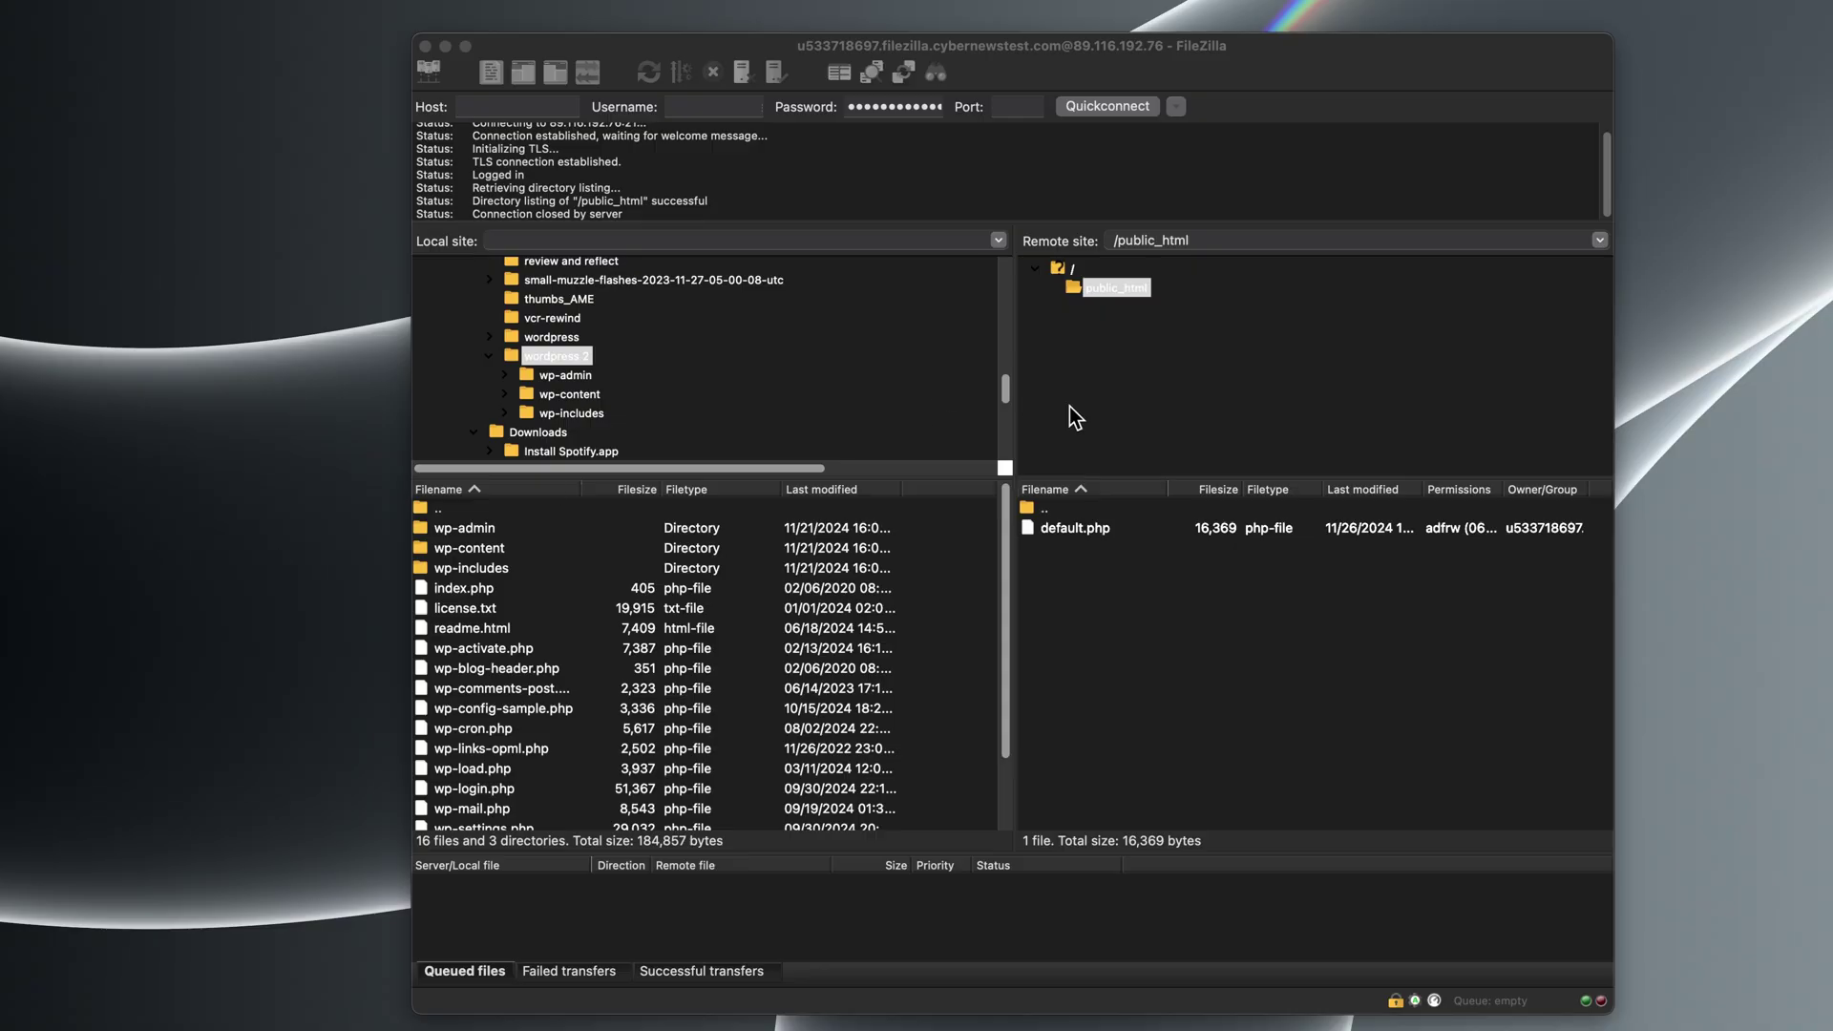
pyautogui.click(1191, 400)
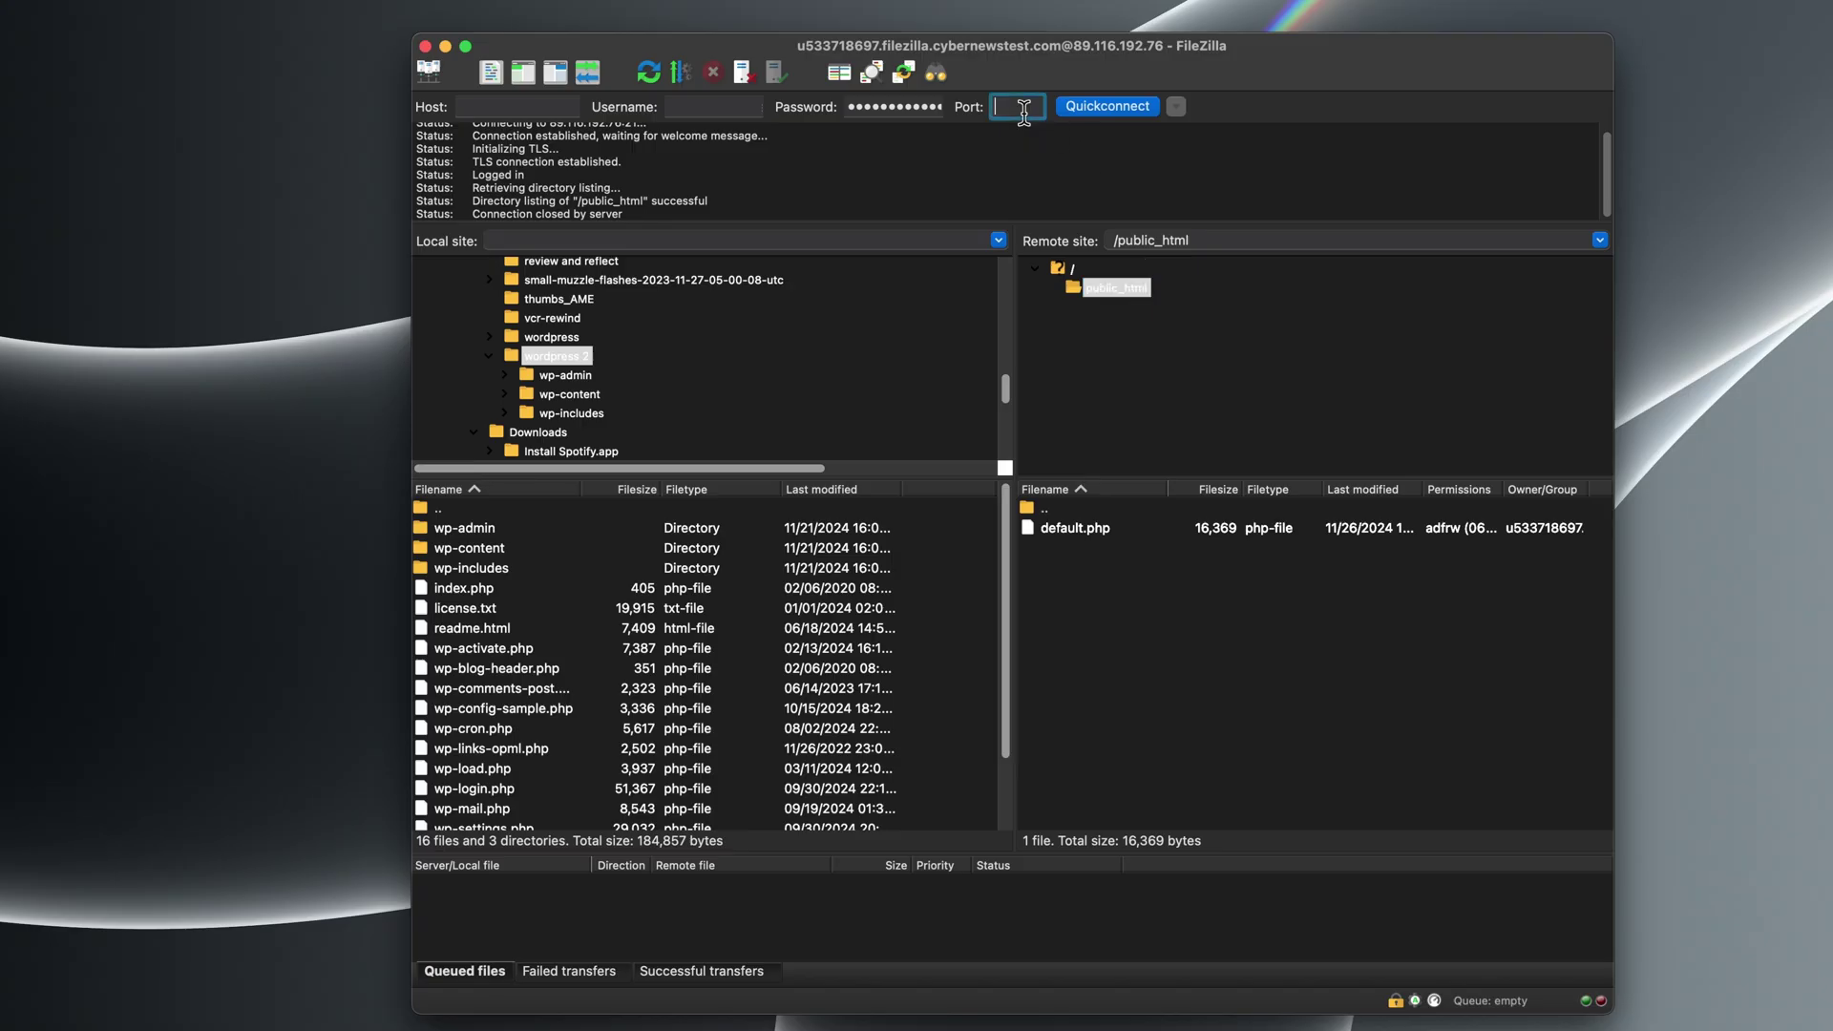
pyautogui.click(1113, 108)
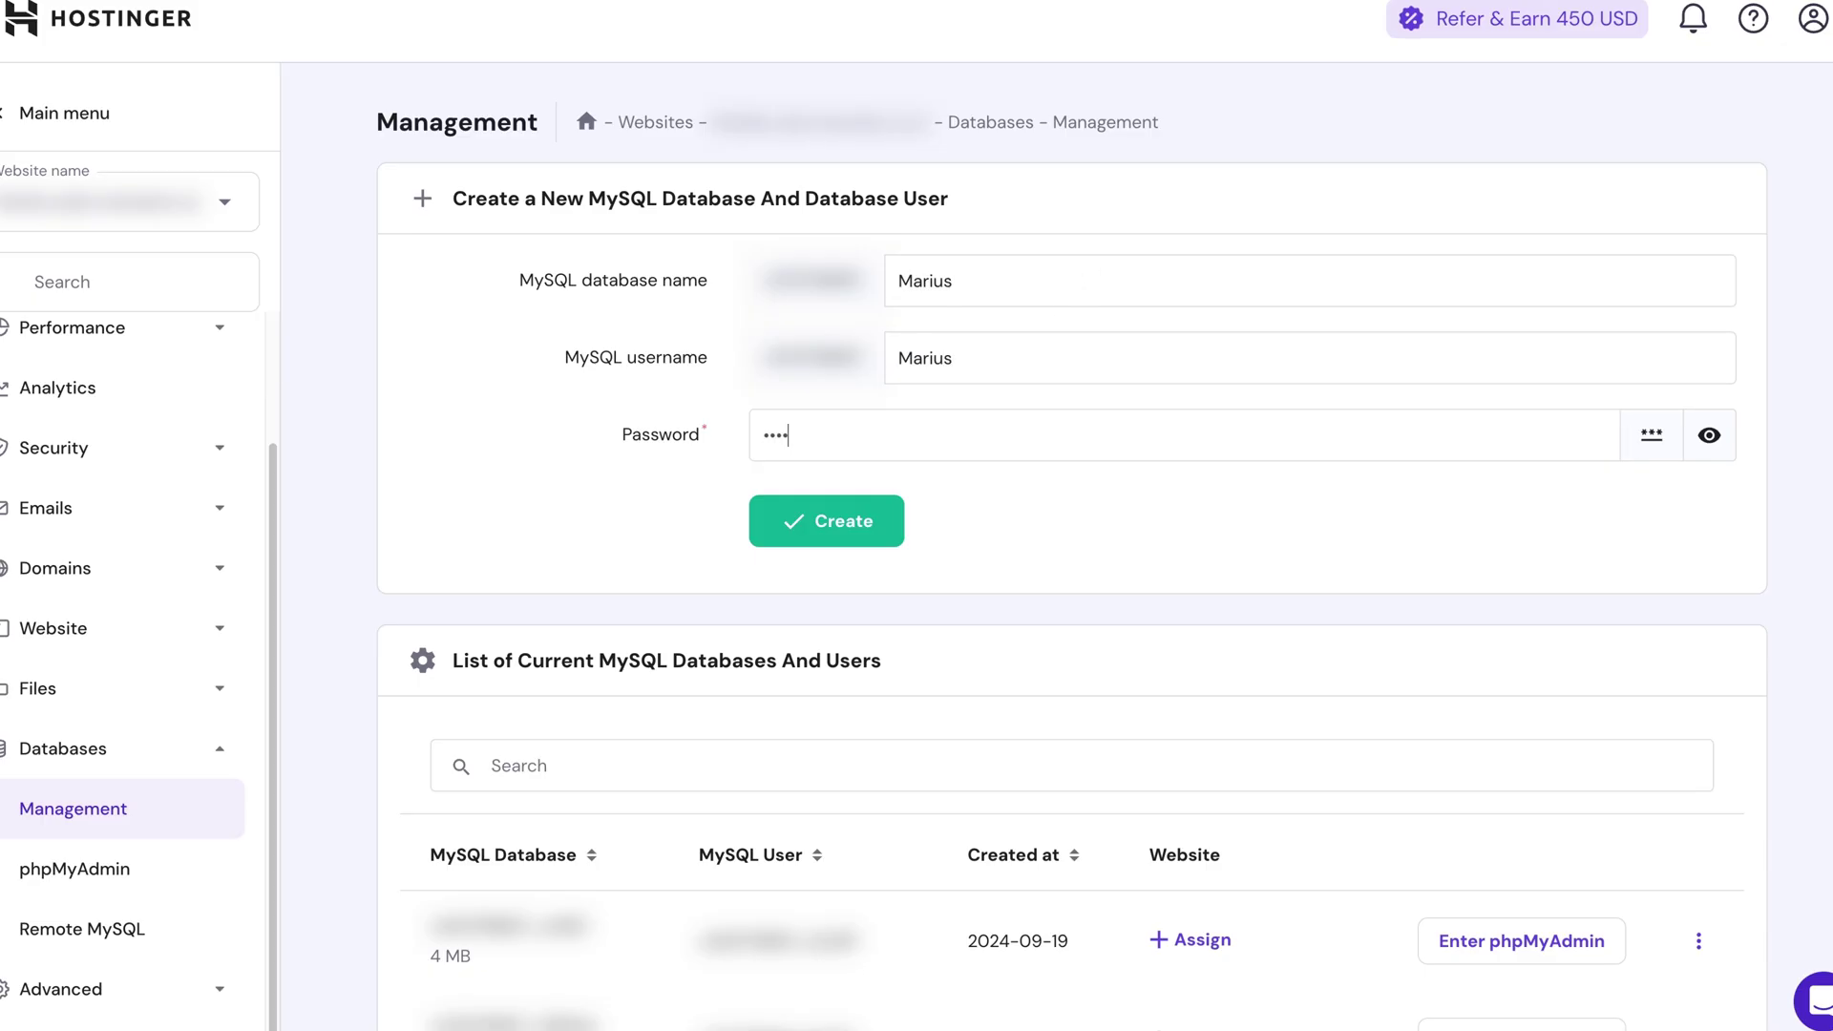
# Create the new MySQL database and user, then open public_html in the file browser
pyautogui.click(798, 521)
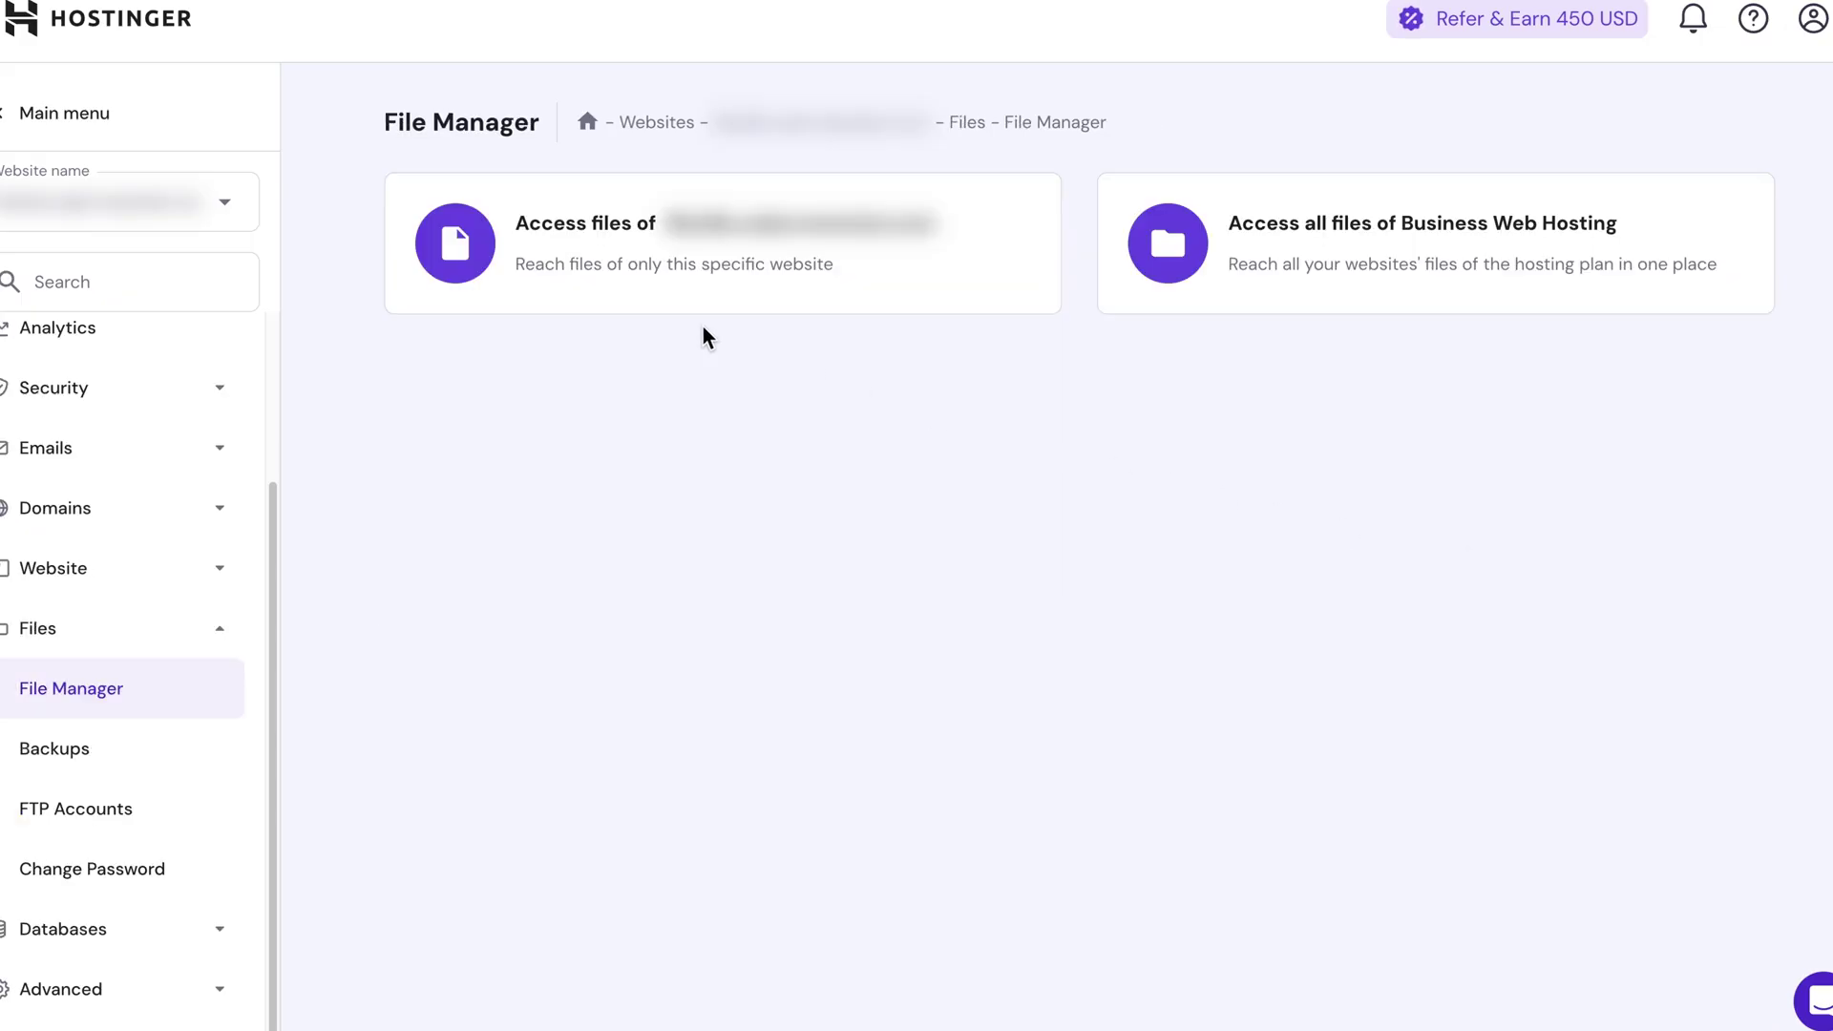
pyautogui.click(688, 291)
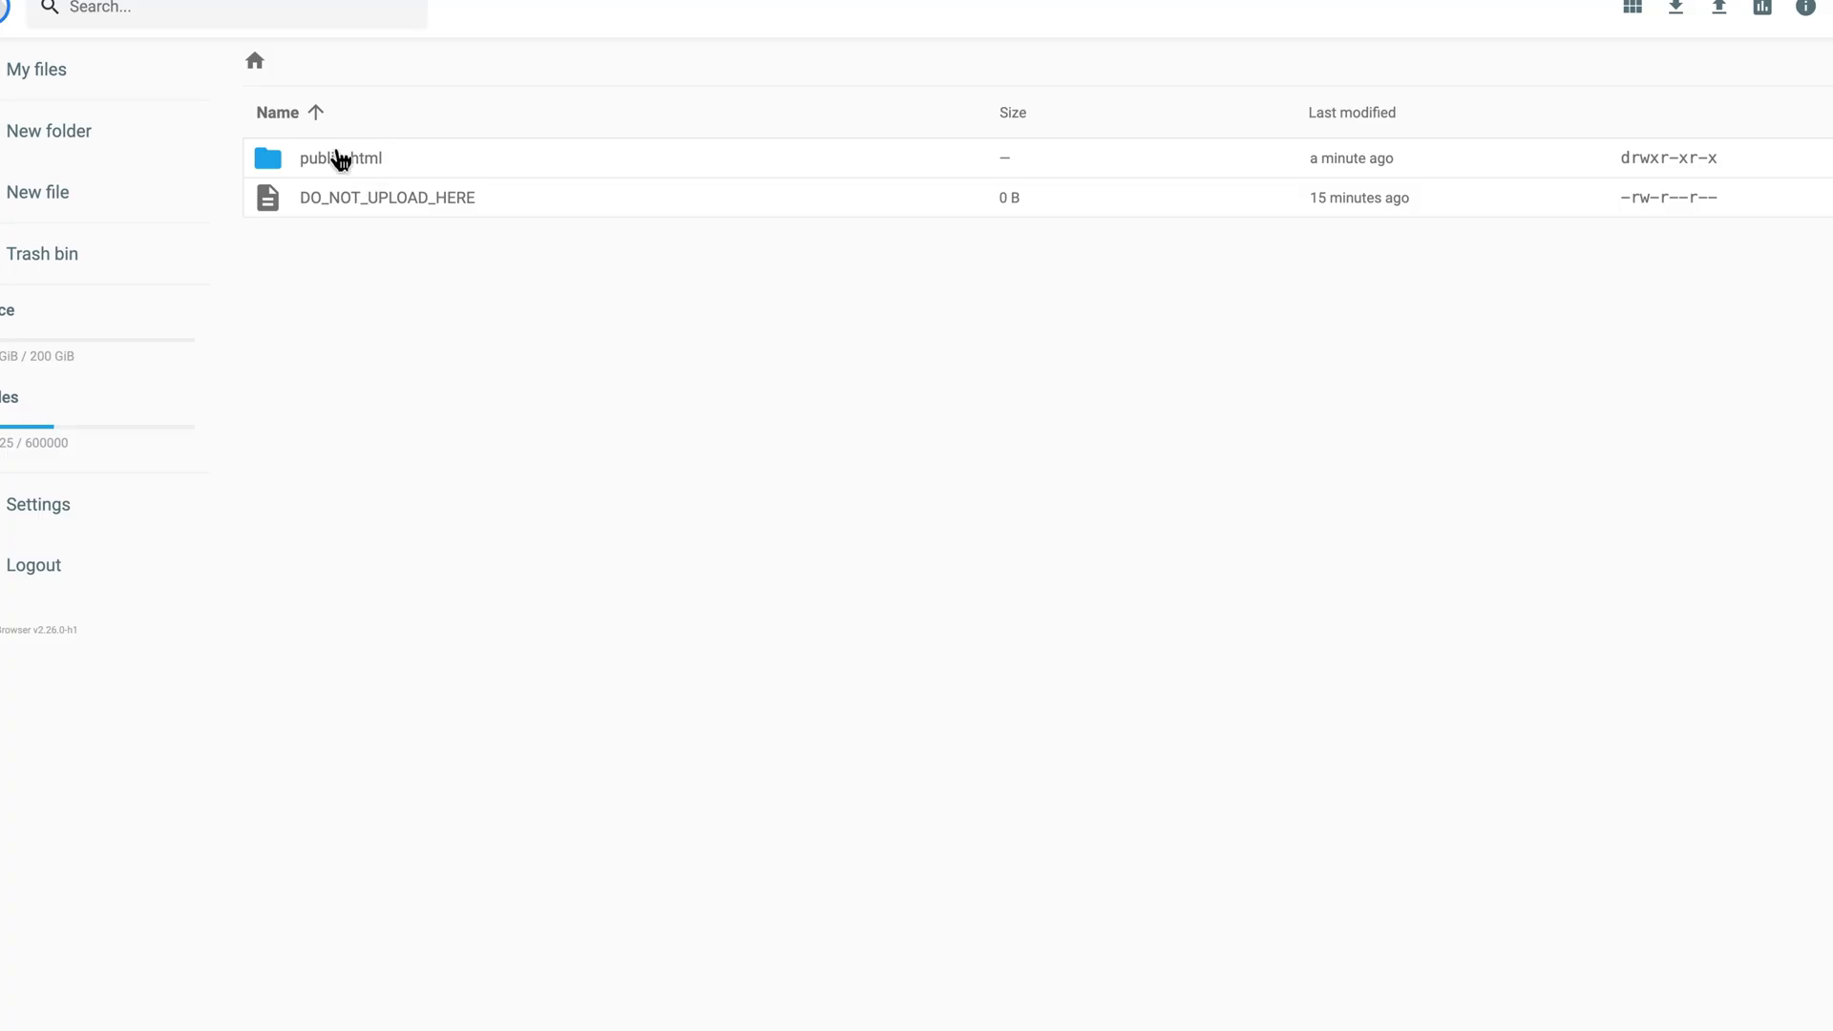
pyautogui.click(341, 159)
pyautogui.click(341, 158)
pyautogui.doubleClick(341, 158)
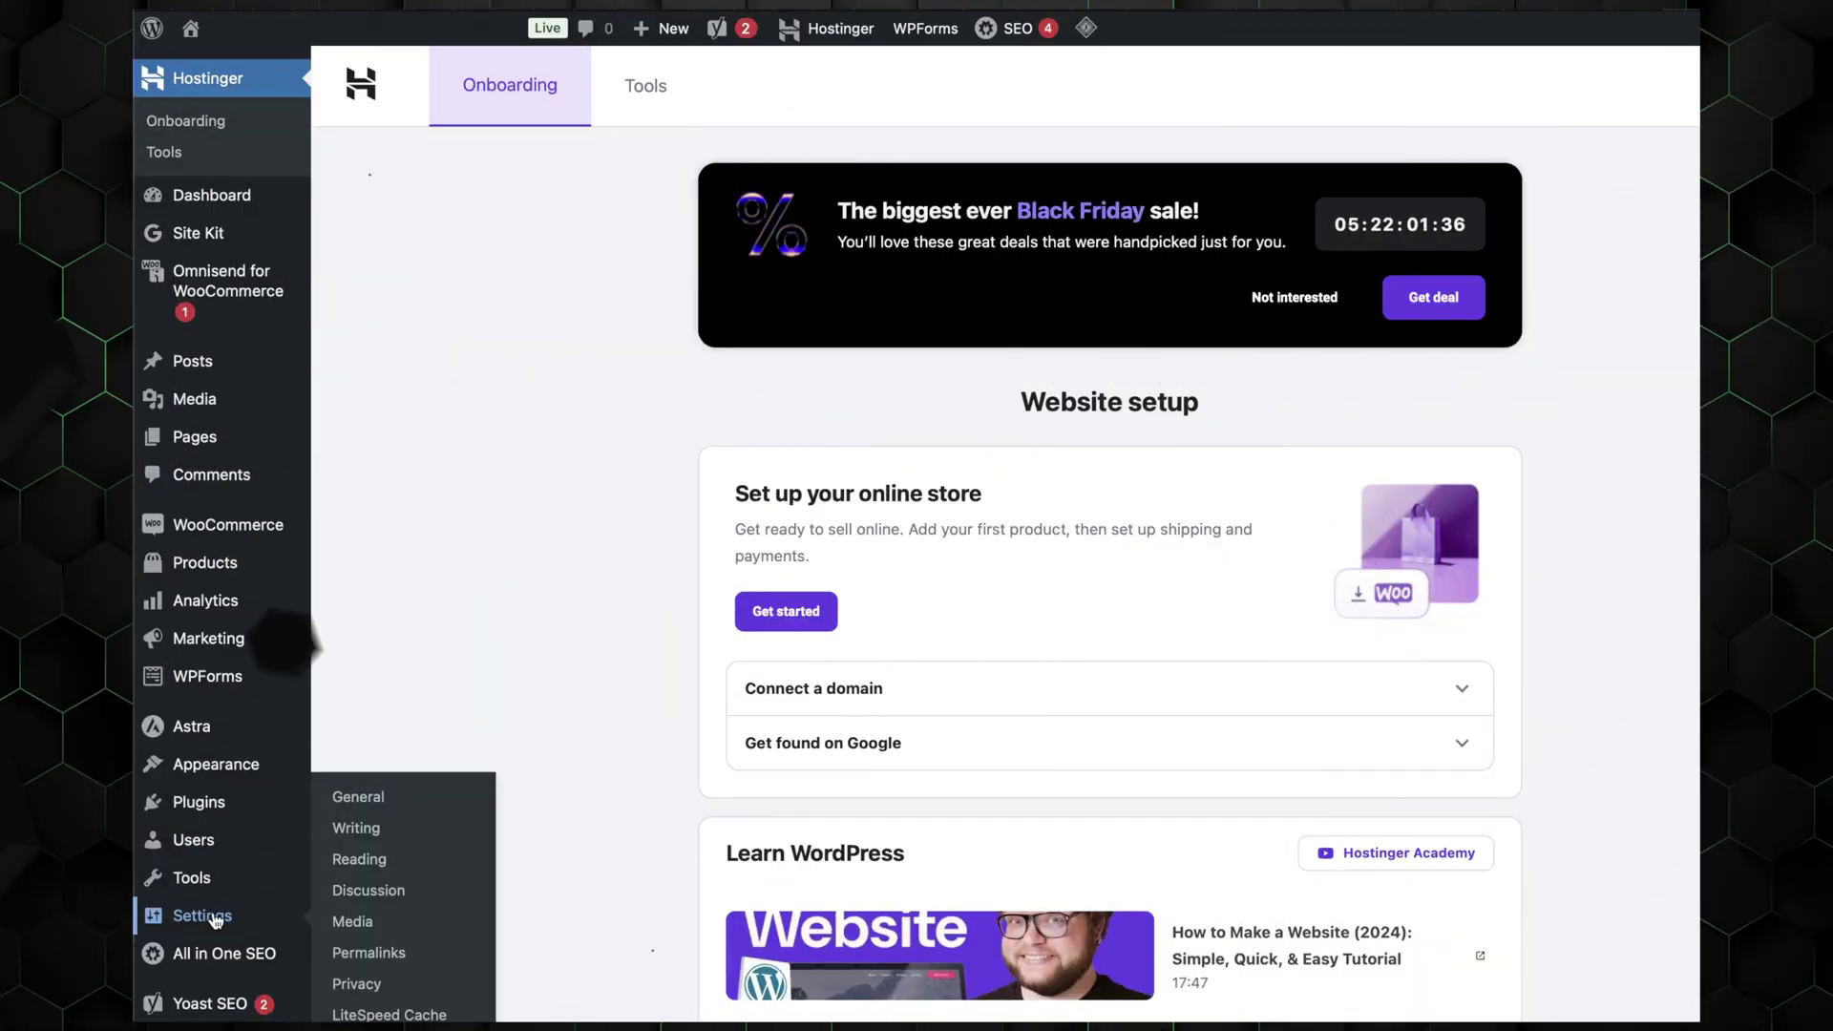
# Set the permalink structure to Numeric (/archives/%post_id%) and save the change
pyautogui.click(405, 952)
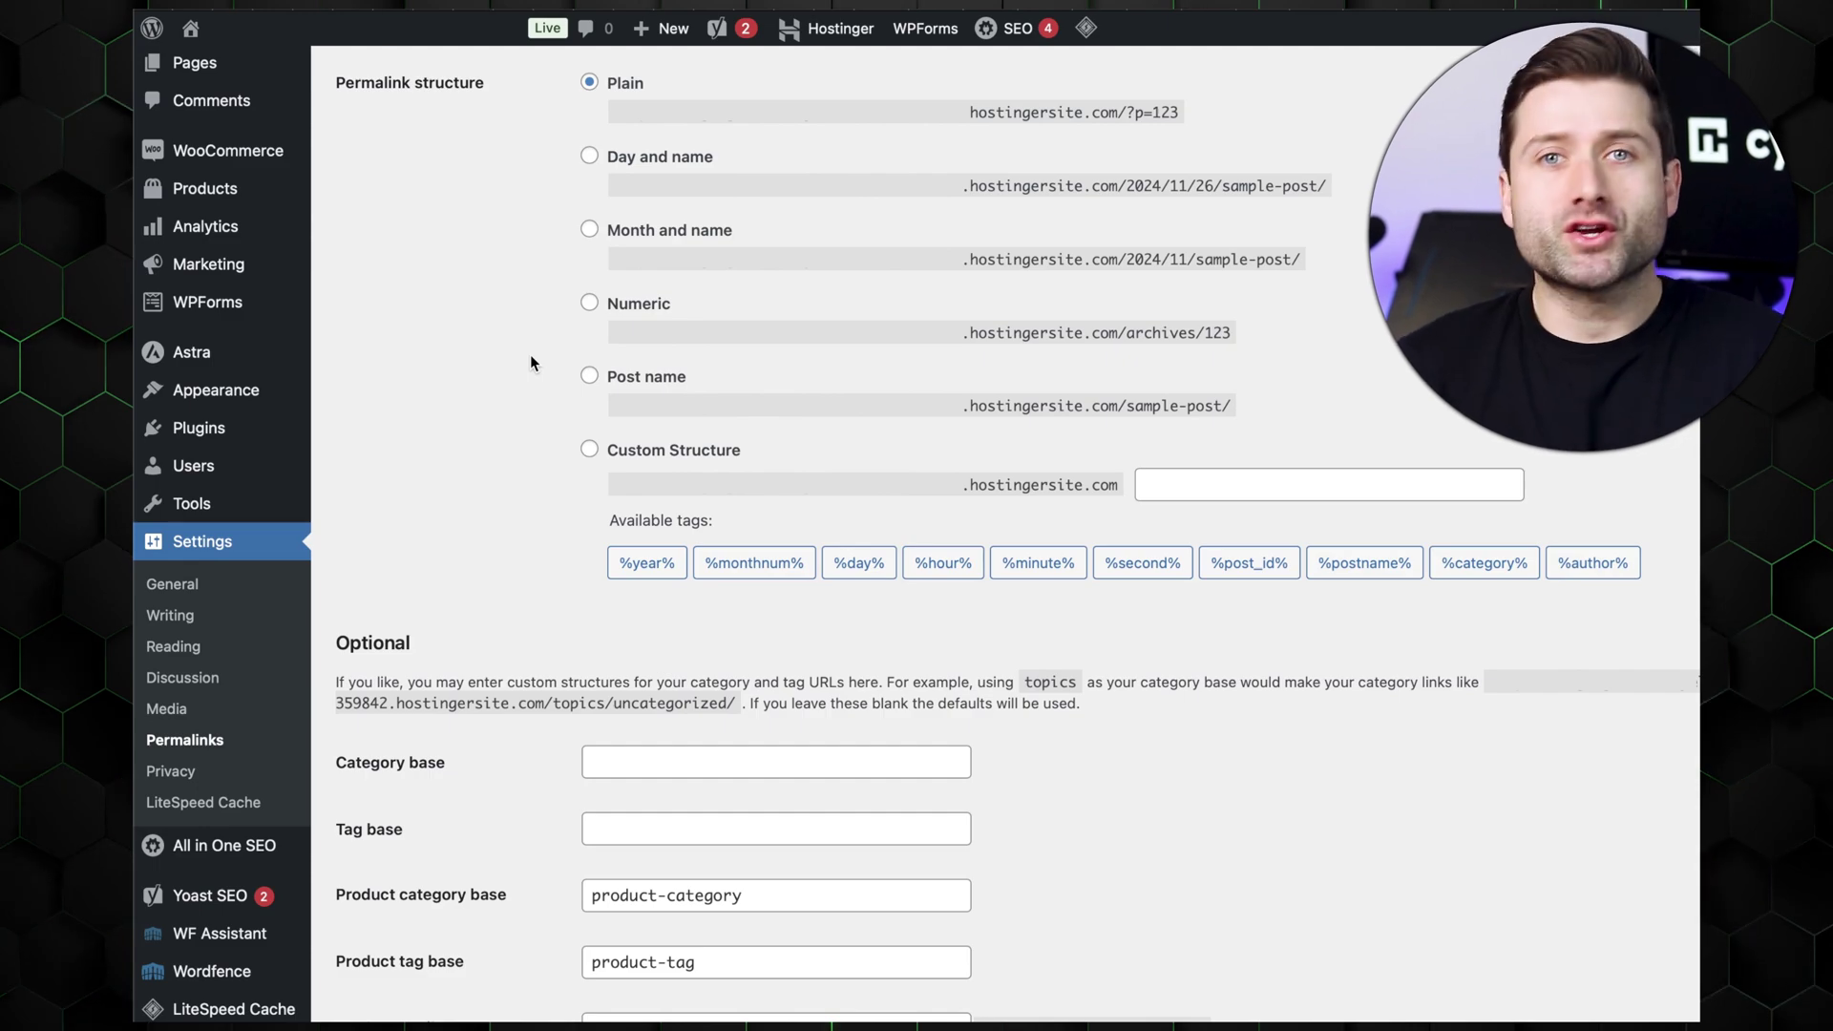
pyautogui.click(589, 307)
pyautogui.scroll(-4, 489, 487)
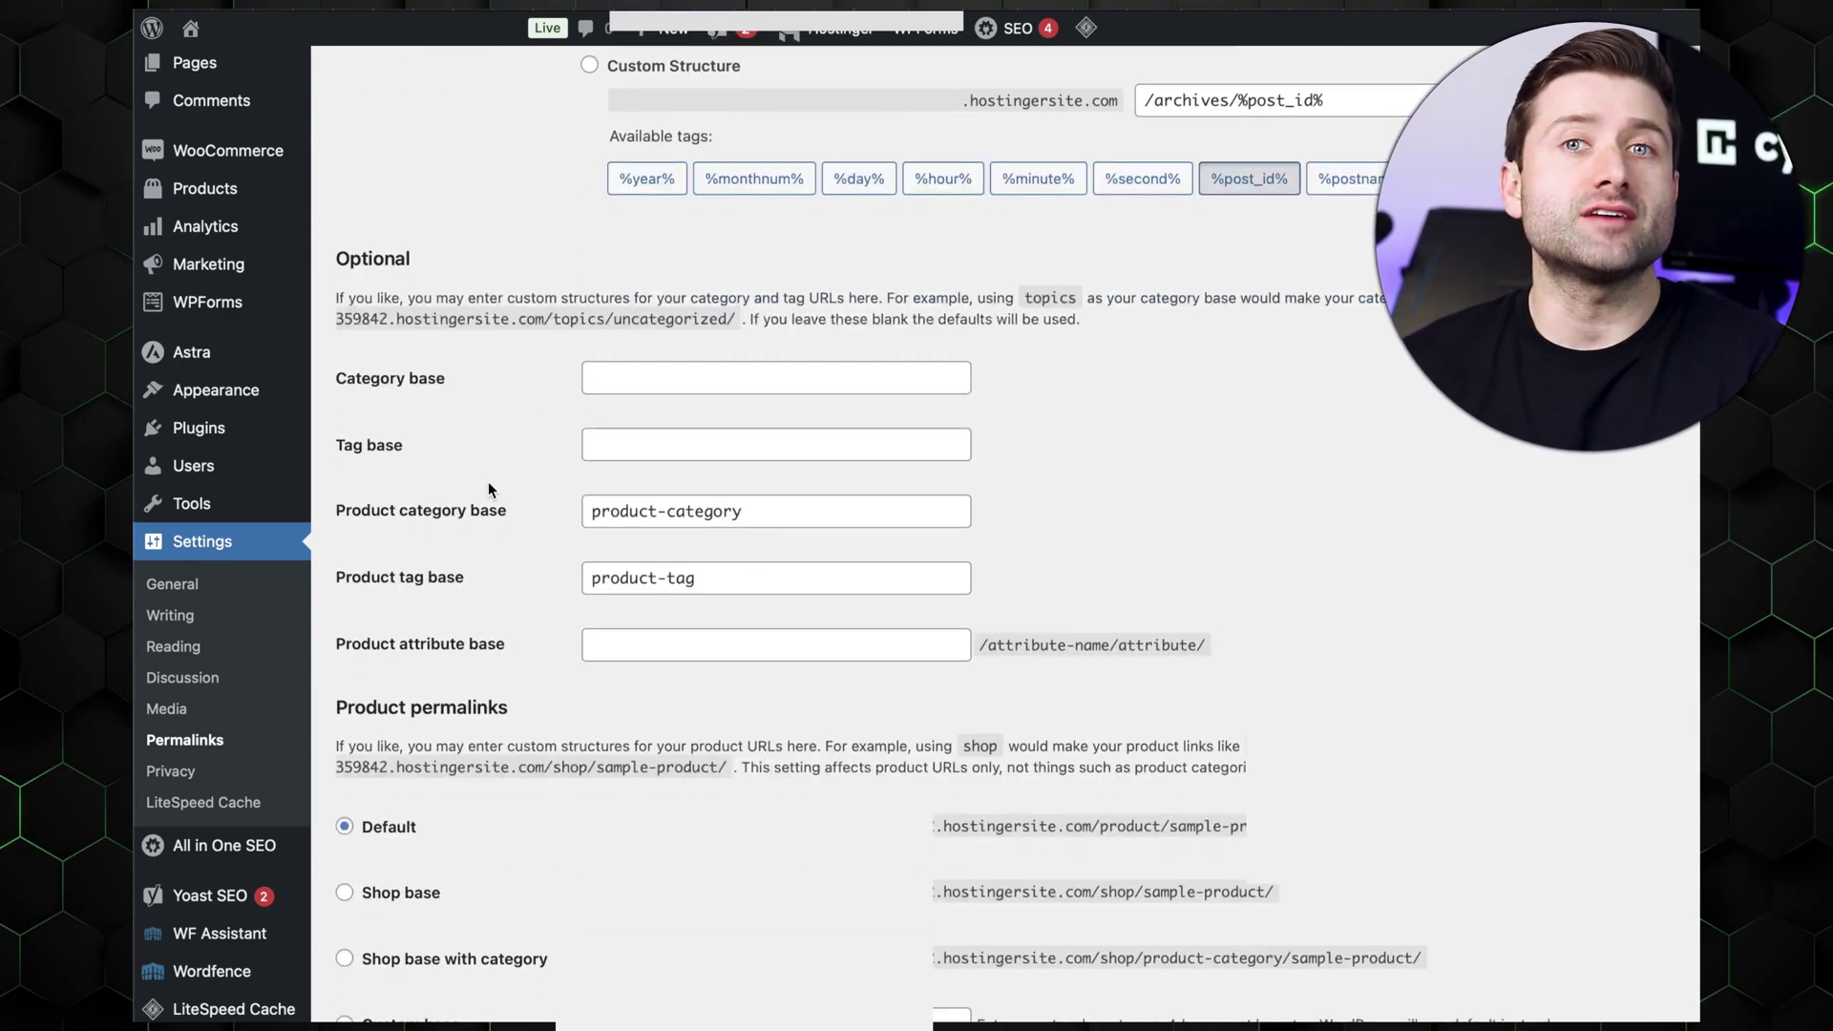
pyautogui.scroll(-2, 488, 487)
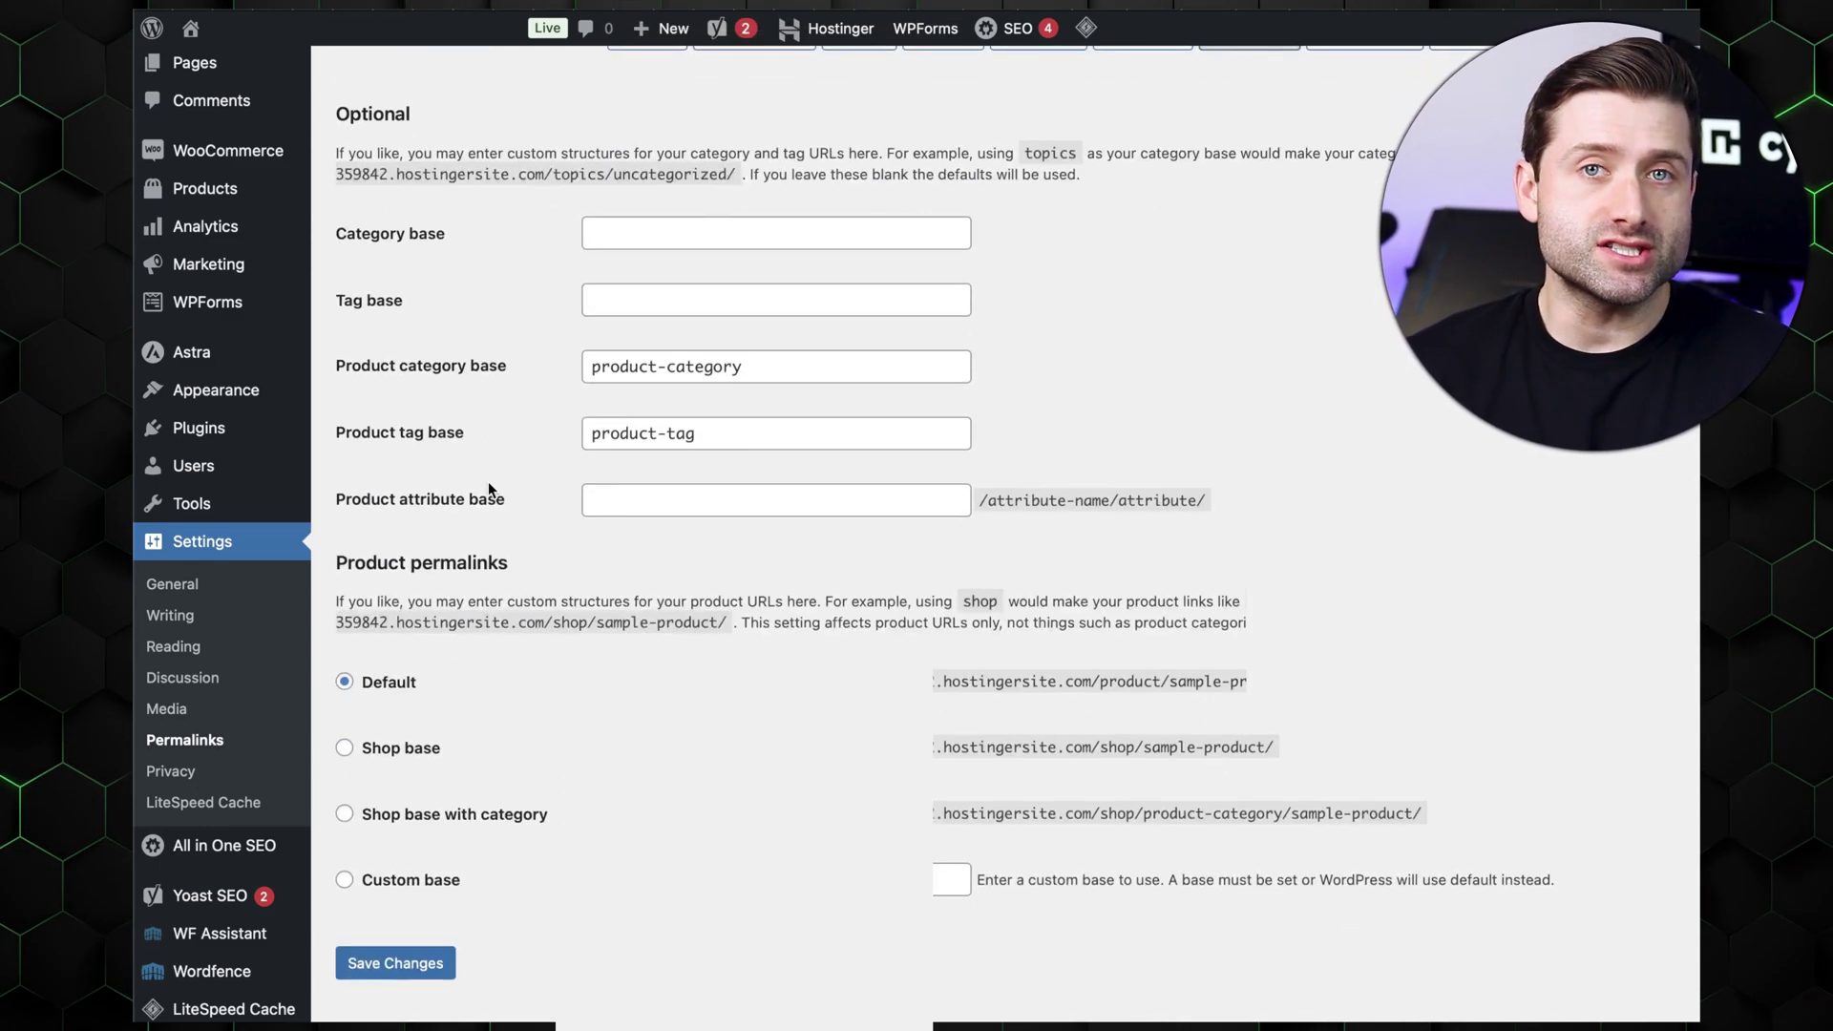
pyautogui.click(417, 960)
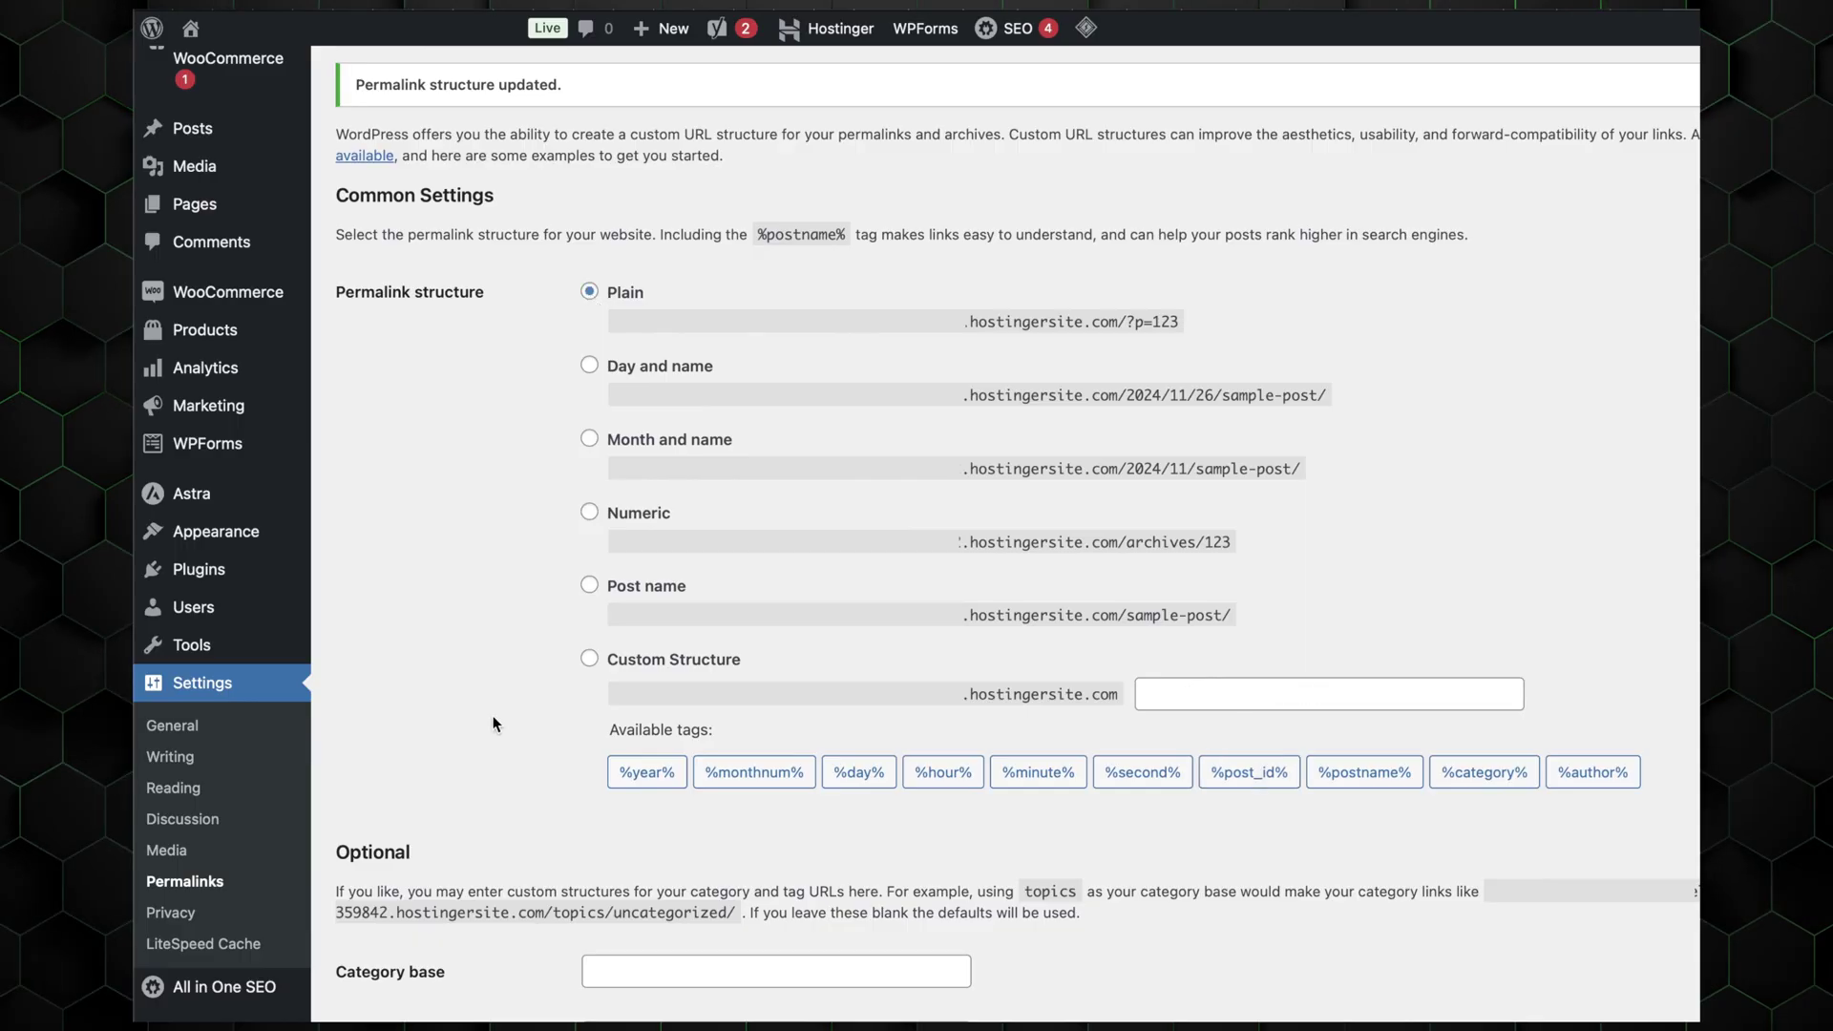
pyautogui.scroll(-8, 494, 724)
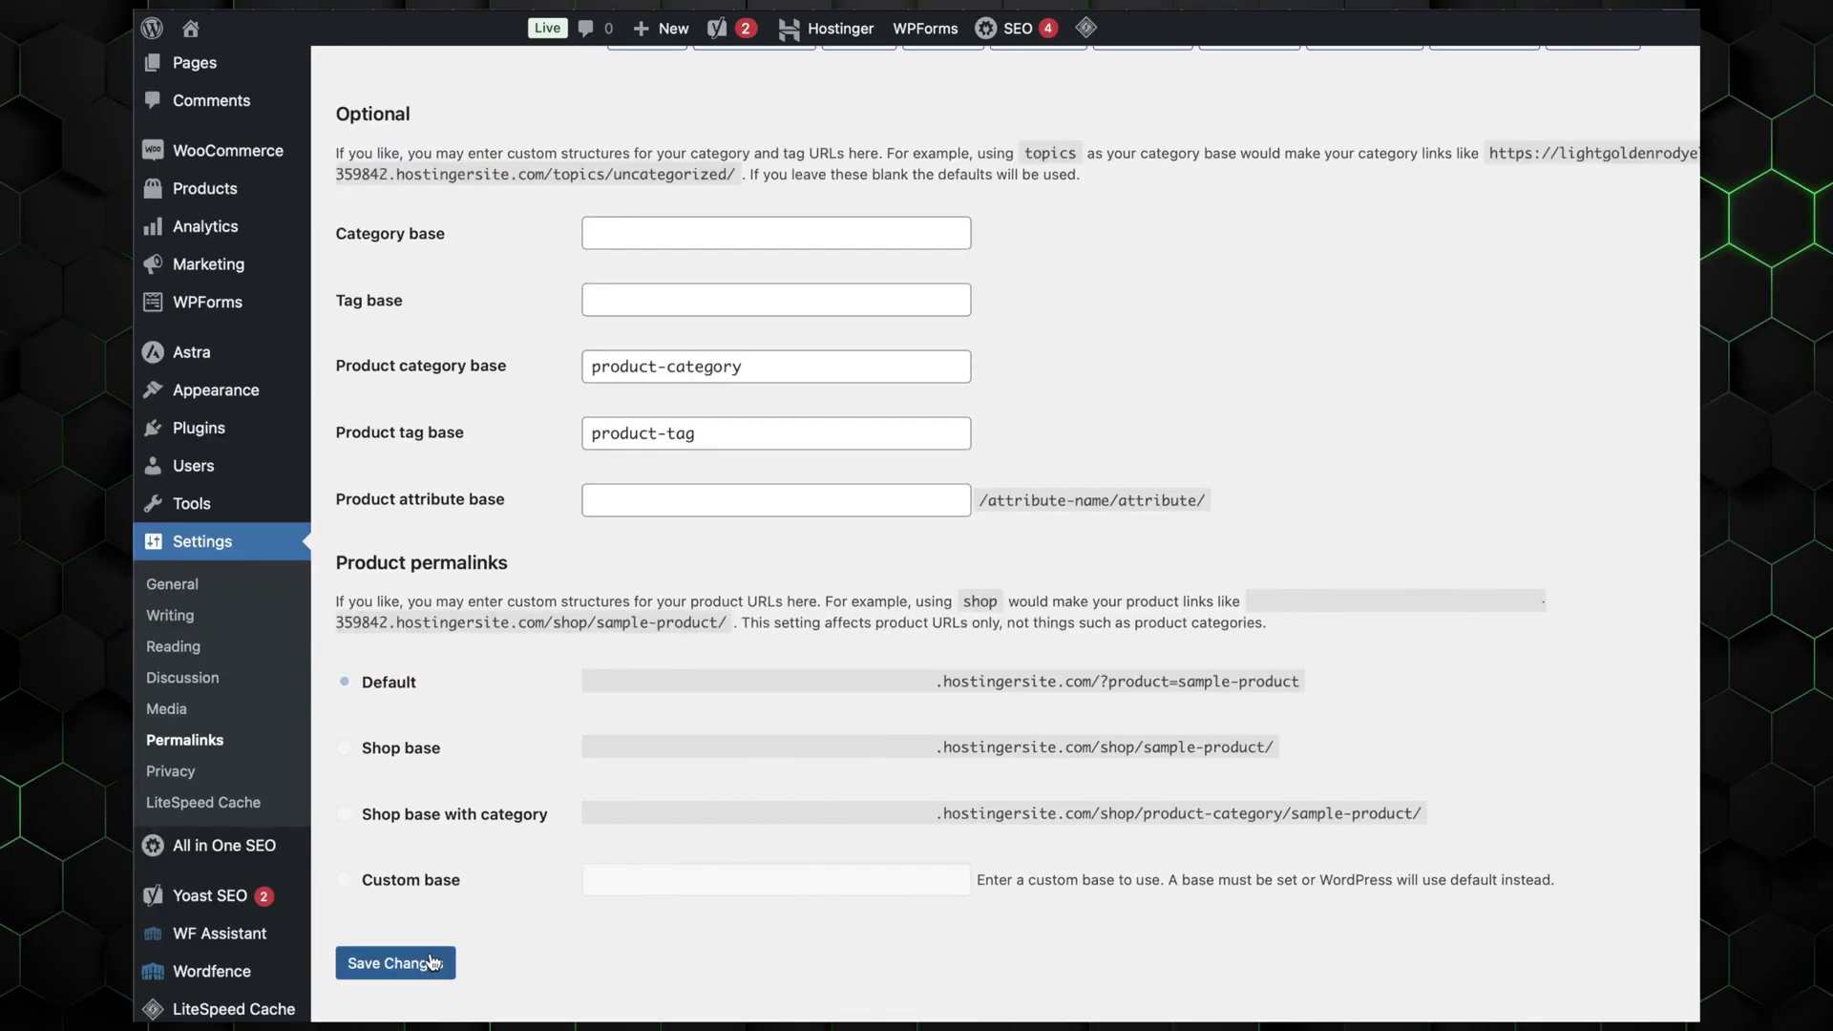